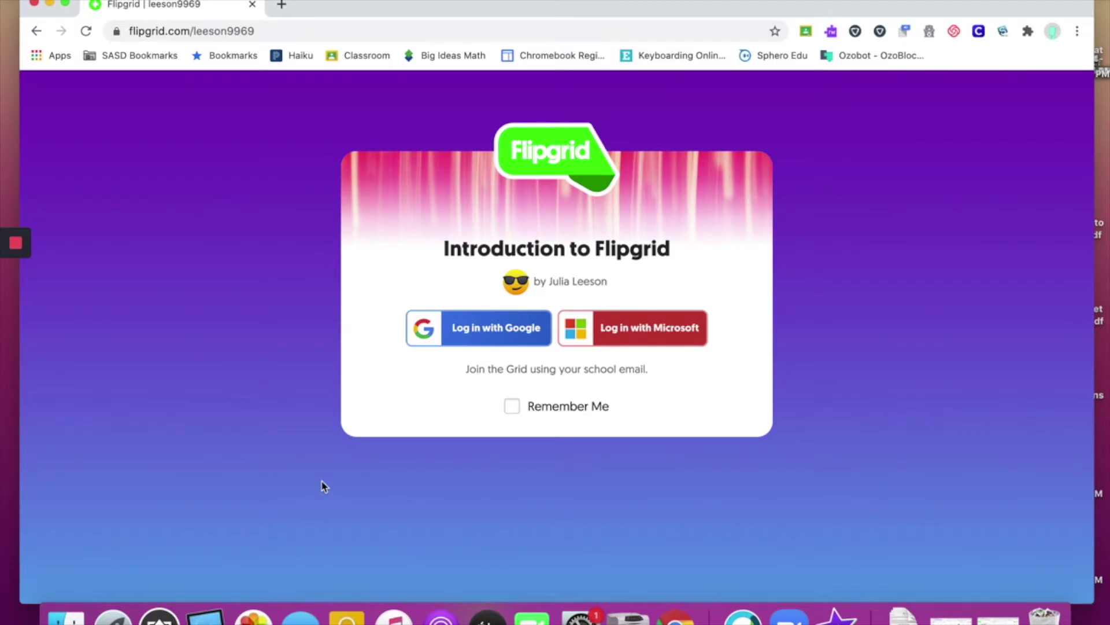
Log in to Flipgrid with the student's Google account.
{"action": "left_click", "coordinate": [476, 336]}
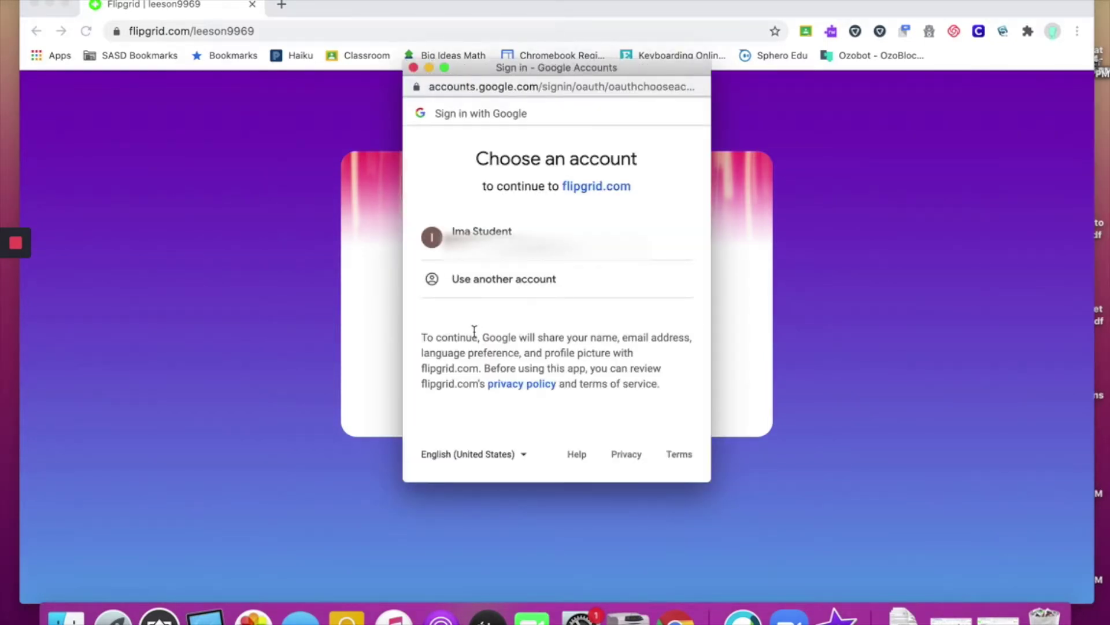
{"action": "left_click", "coordinate": [490, 234]}
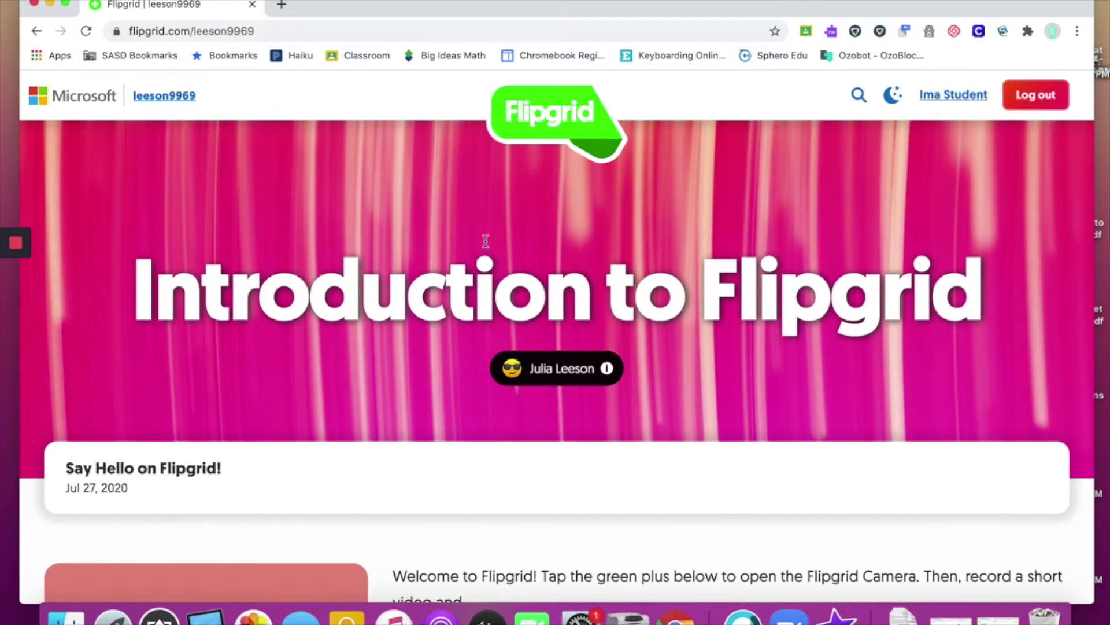
Read through the Say Hello on Flipgrid! topic description.
{"action": "scroll", "coordinate": [589, 302], "scroll_direction": "down", "scroll_amount": 3}
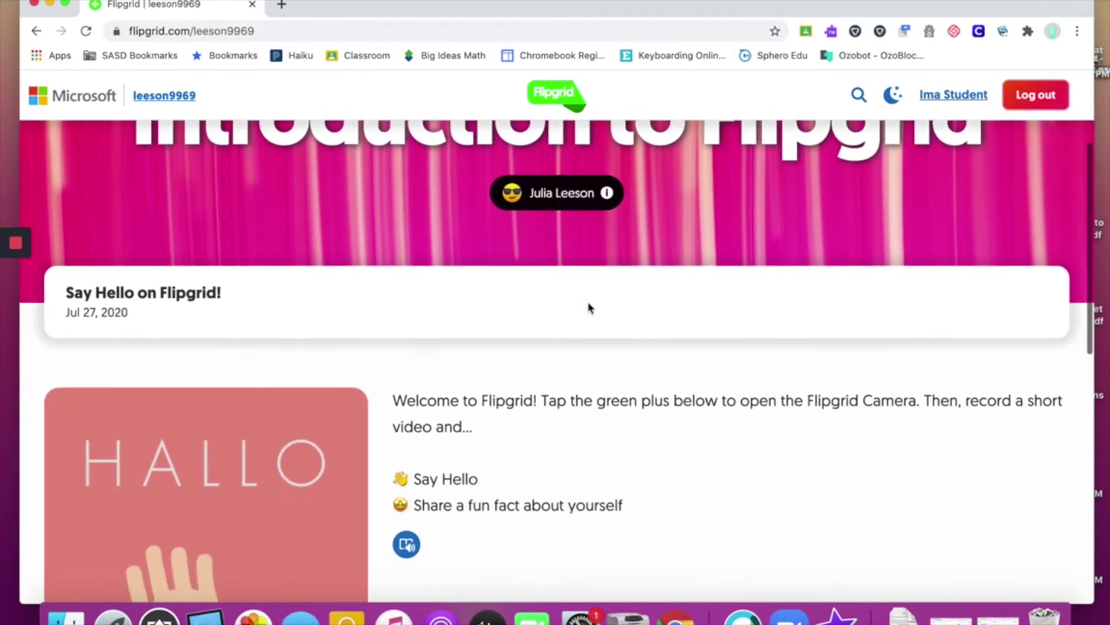
{"action": "scroll", "coordinate": [588, 303], "scroll_direction": "down", "scroll_amount": 3}
{"action": "scroll", "coordinate": [589, 302], "scroll_direction": "up", "scroll_amount": 5}
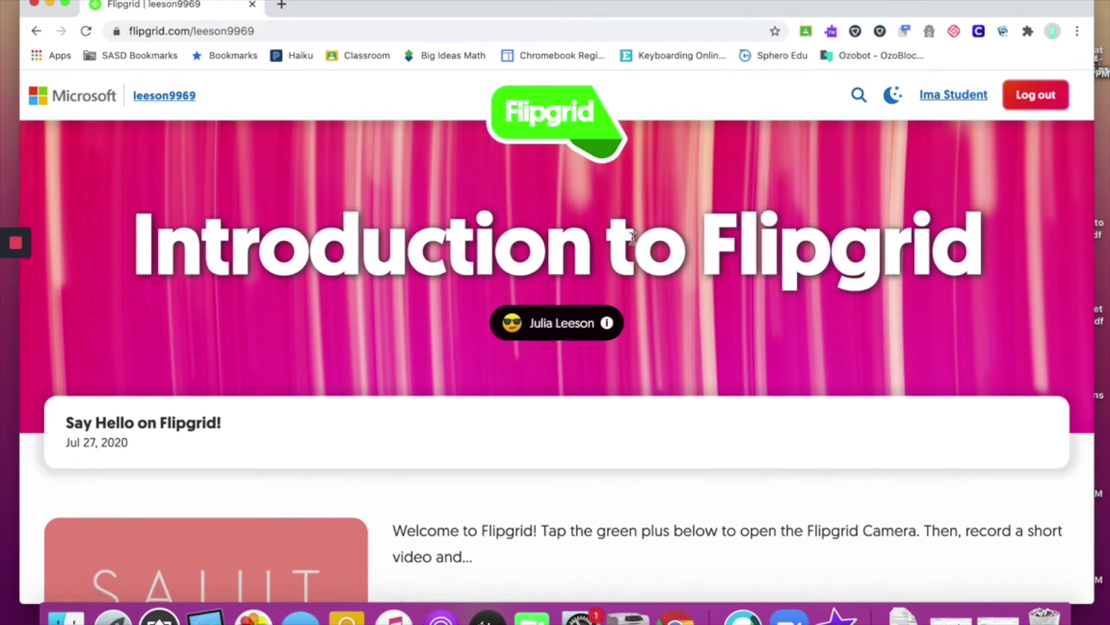
{"action": "scroll", "coordinate": [632, 237], "scroll_direction": "down", "scroll_amount": 2}
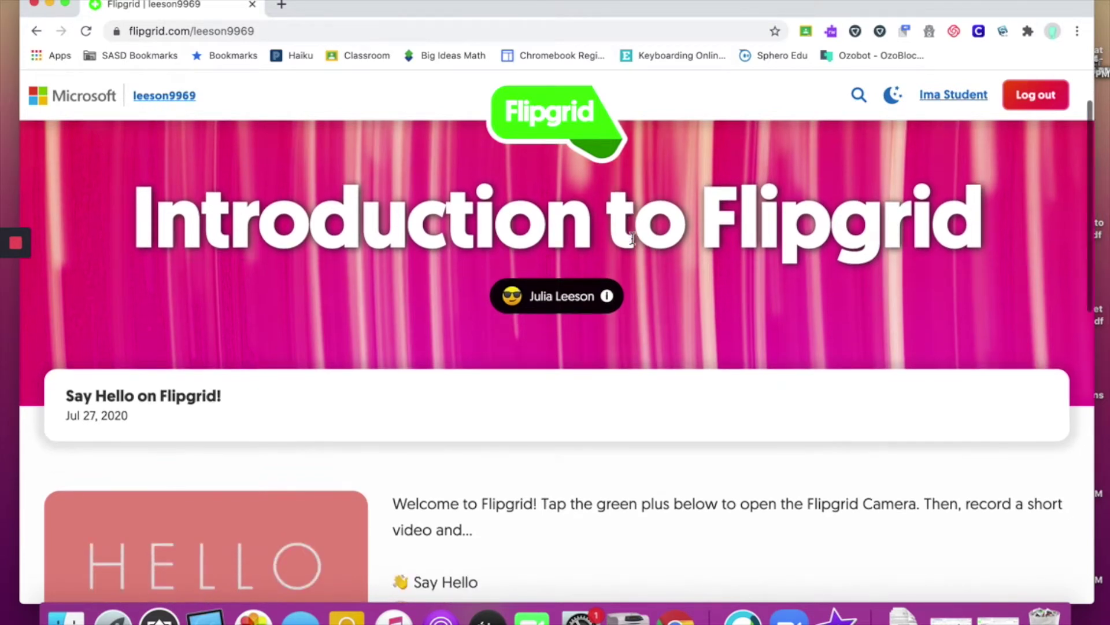
{"action": "scroll", "coordinate": [588, 418], "scroll_direction": "down", "scroll_amount": 7}
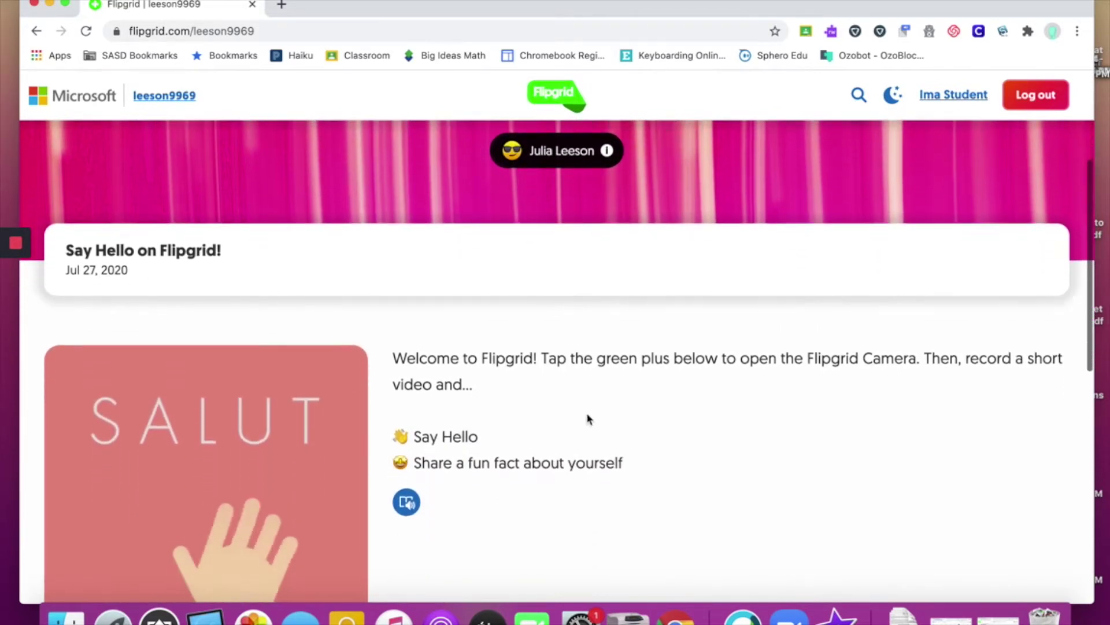
{"action": "scroll", "coordinate": [587, 418], "scroll_direction": "up", "scroll_amount": 4}
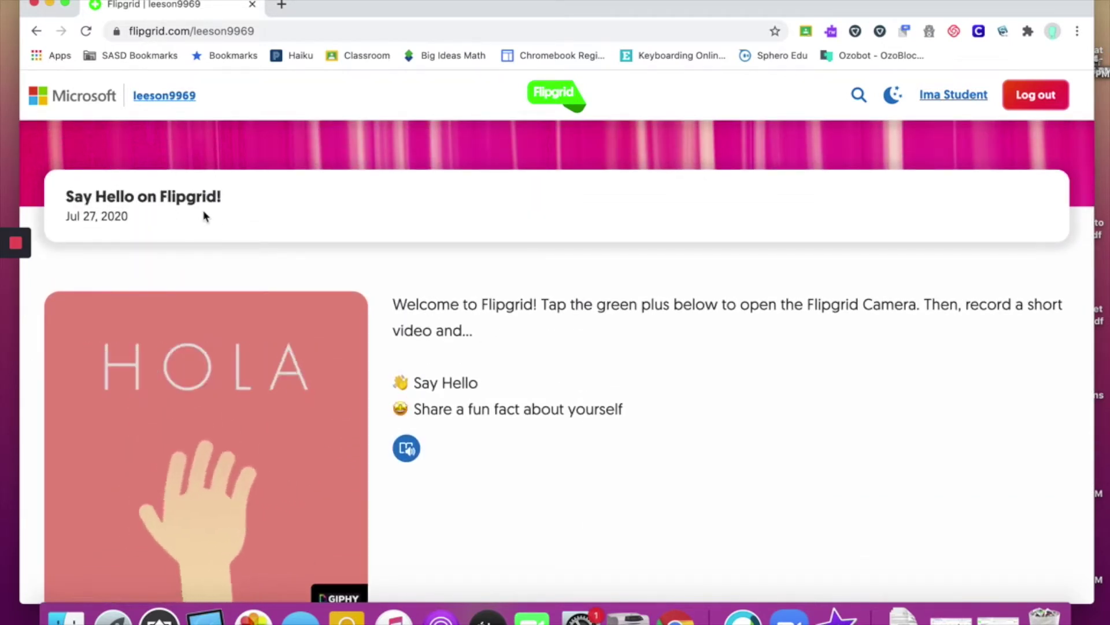
{"action": "scroll", "coordinate": [204, 216], "scroll_direction": "down", "scroll_amount": 2}
{"action": "scroll", "coordinate": [205, 216], "scroll_direction": "down", "scroll_amount": 5}
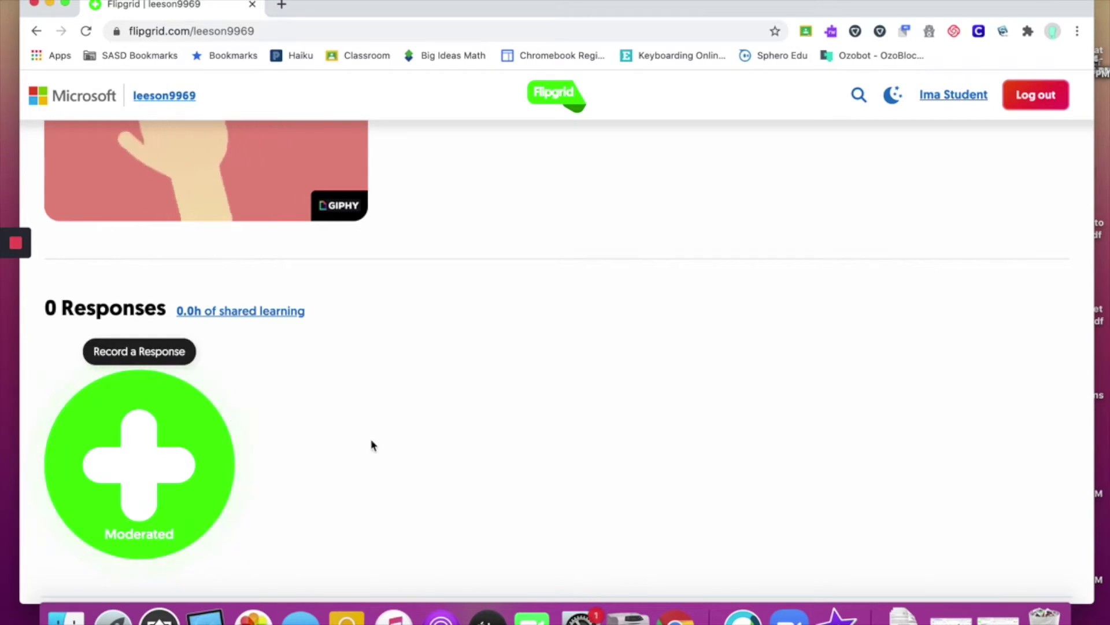
{"action": "scroll", "coordinate": [371, 444], "scroll_direction": "up", "scroll_amount": 2}
{"action": "scroll", "coordinate": [372, 444], "scroll_direction": "up", "scroll_amount": 3}
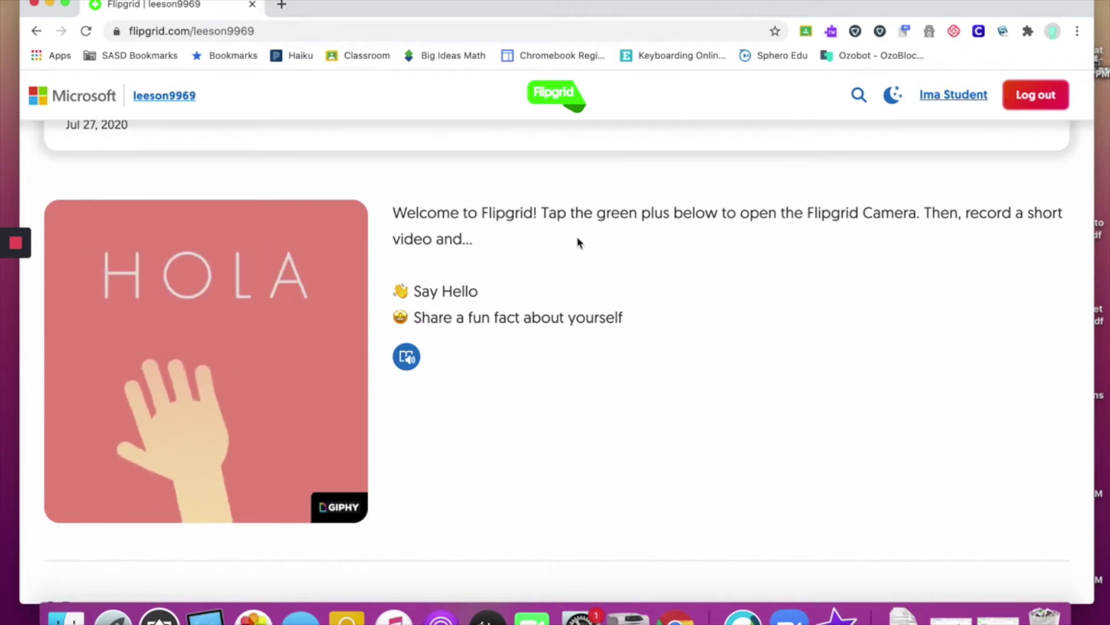
Scroll down to 0 Responses and start a new response with the green plus button.
{"action": "mouse_move", "coordinate": [260, 310]}
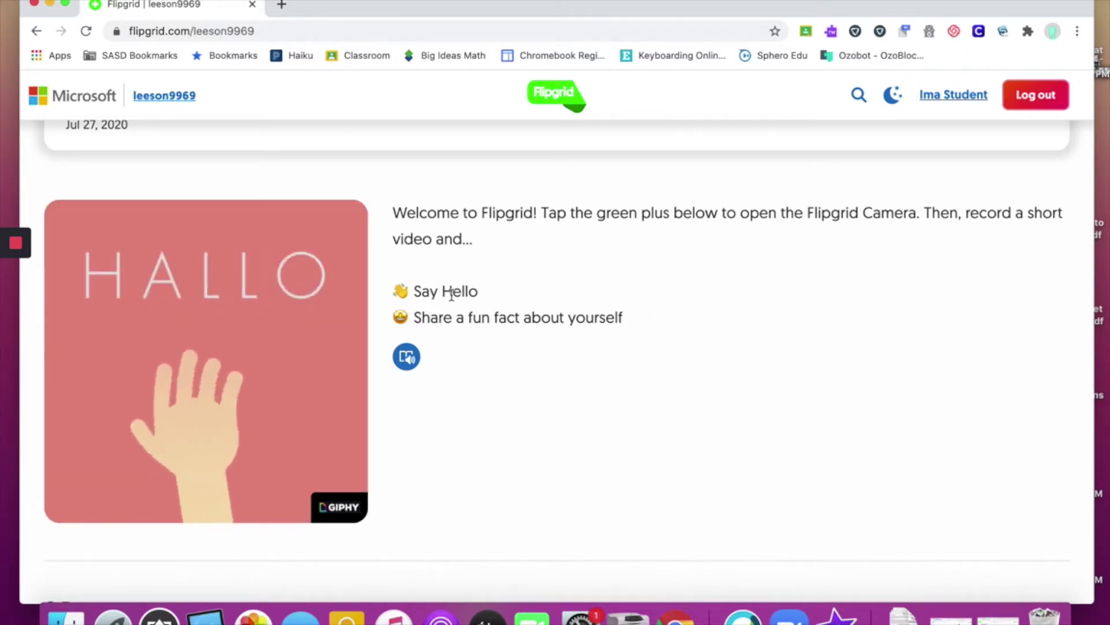
{"action": "scroll", "coordinate": [537, 422], "scroll_direction": "down", "scroll_amount": 1}
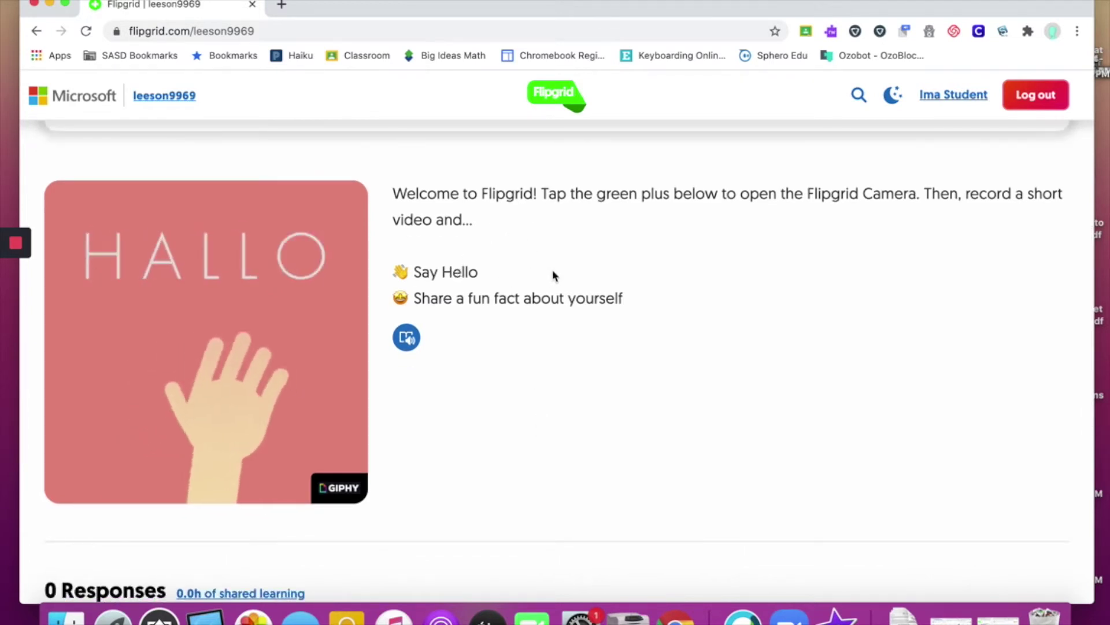
{"action": "scroll", "coordinate": [528, 318], "scroll_direction": "down", "scroll_amount": 3}
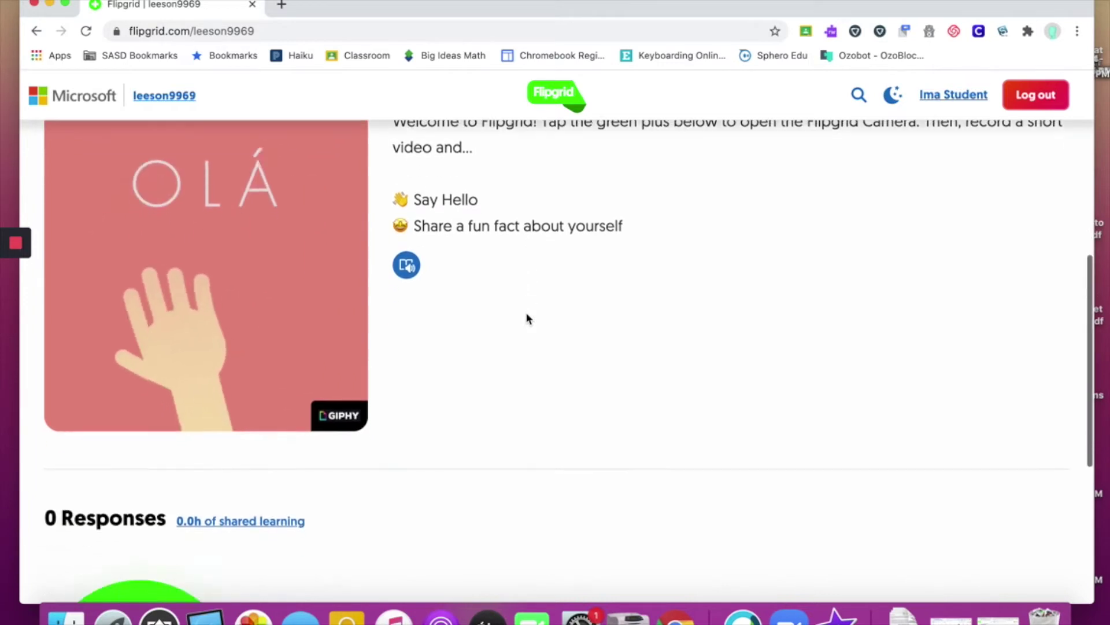
{"action": "scroll", "coordinate": [526, 319], "scroll_direction": "down", "scroll_amount": 10}
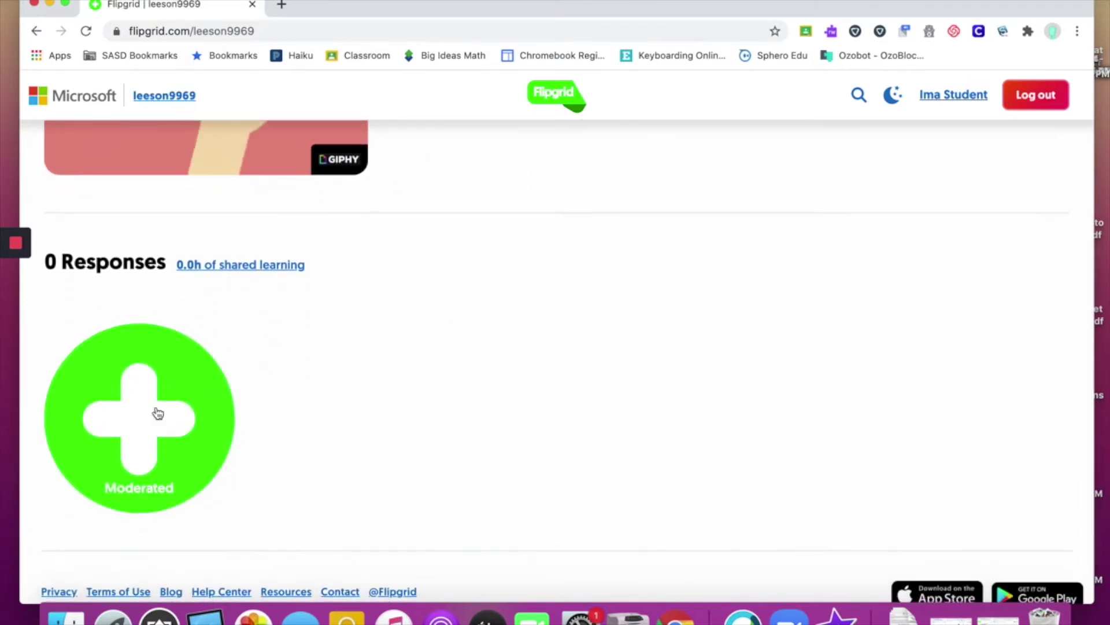
{"action": "left_click", "coordinate": [146, 420]}
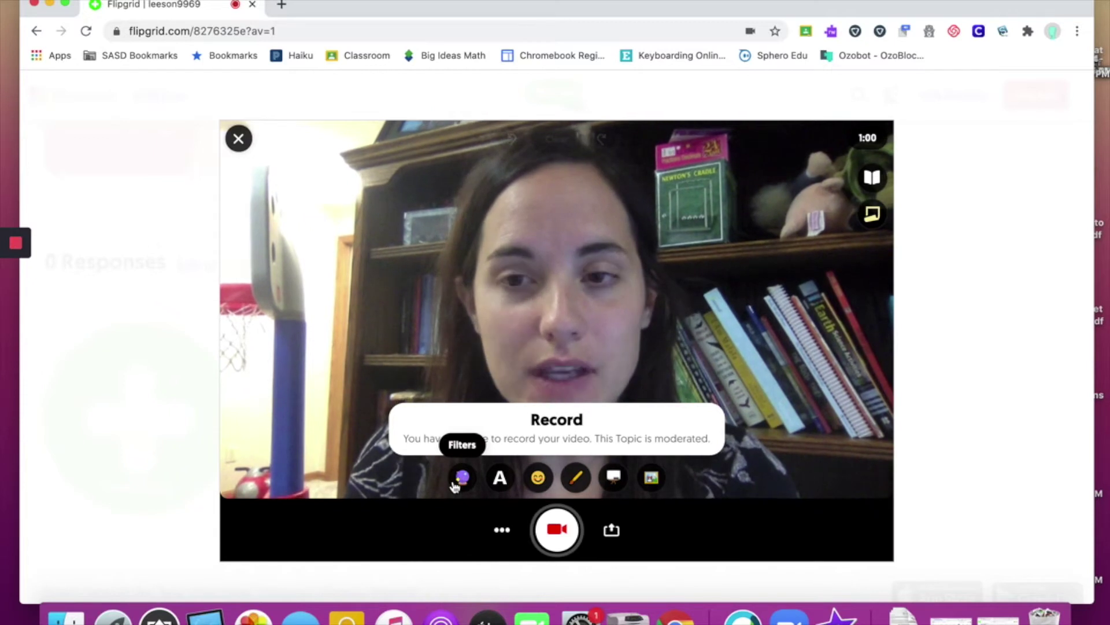
Show the Say Hello on Flipgrid! topic card over the webcam view.
{"action": "left_click", "coordinate": [873, 180]}
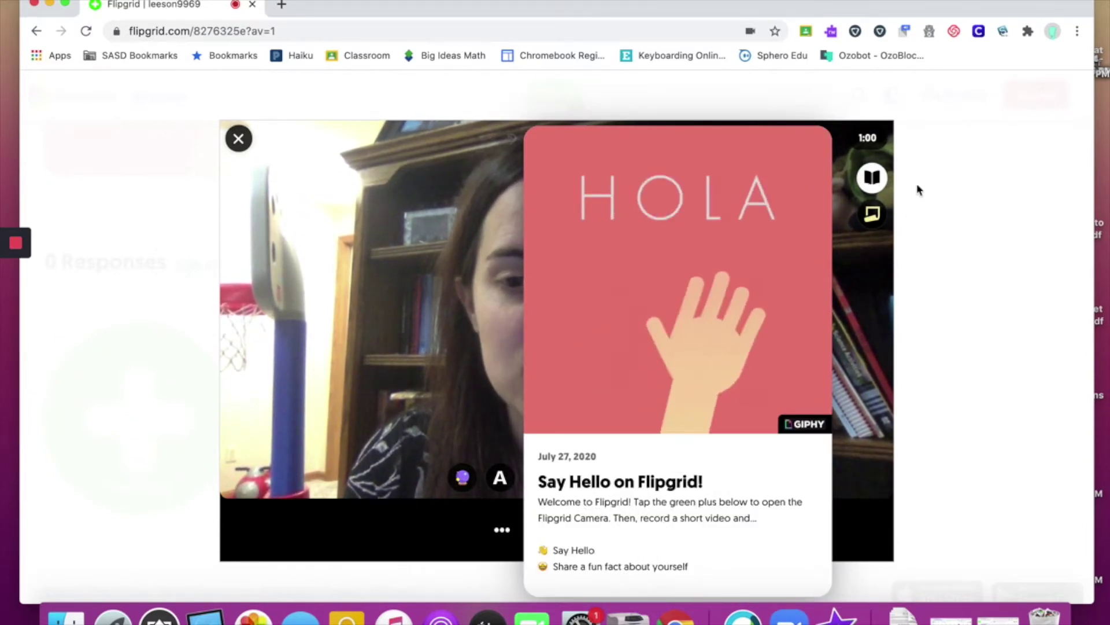
Hide the topic card, then add a sticky note, nudge it right and delete it.
{"action": "left_click", "coordinate": [872, 179]}
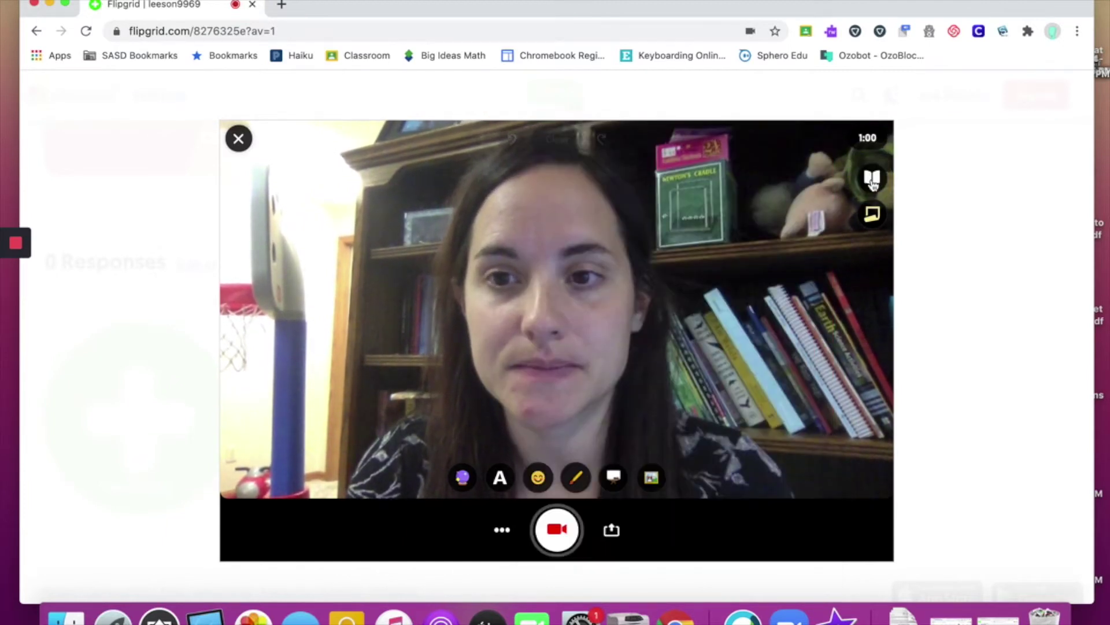
{"action": "left_click", "coordinate": [872, 222]}
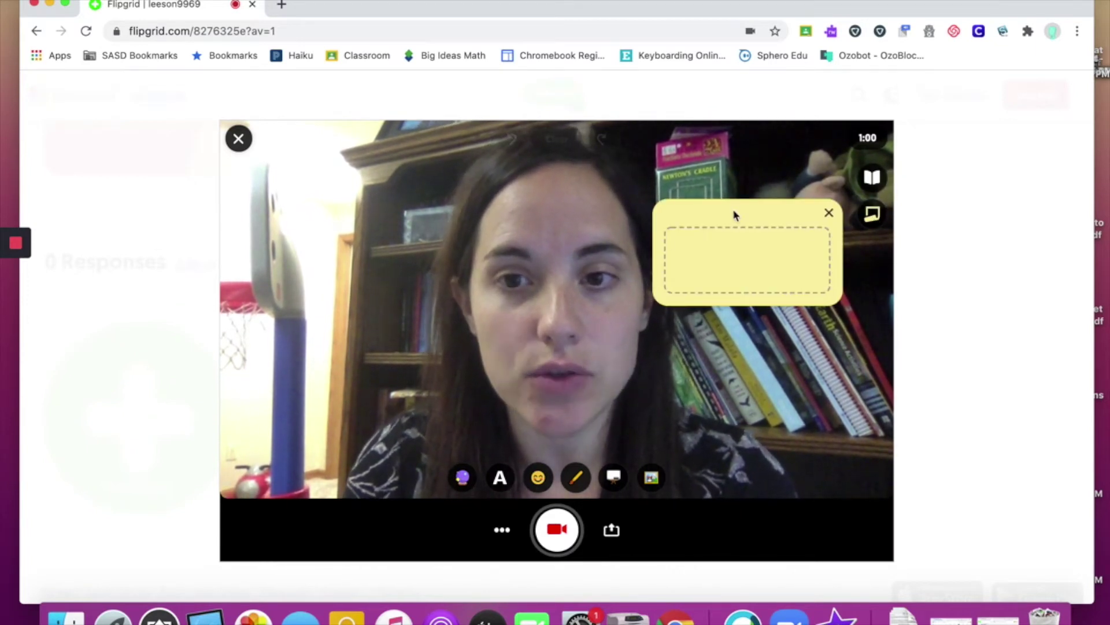
{"action": "left_click_drag", "start_coordinate": [734, 215], "coordinate": [754, 220]}
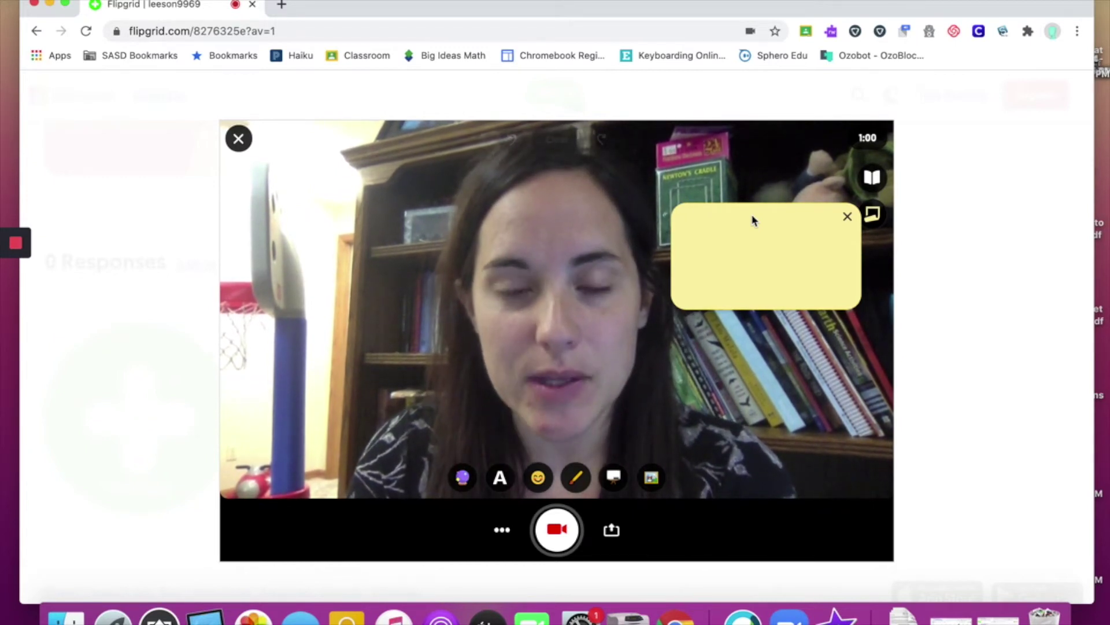
{"action": "left_click", "coordinate": [848, 218]}
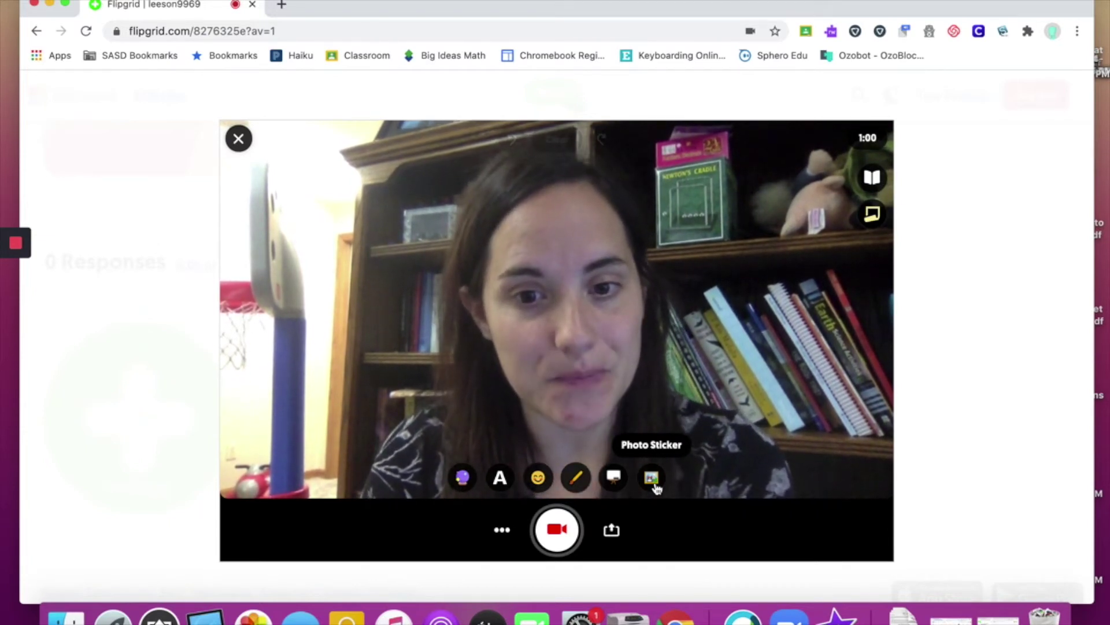
Turn the camera view into a whiteboard and draw a black arc on it.
{"action": "left_click", "coordinate": [615, 480]}
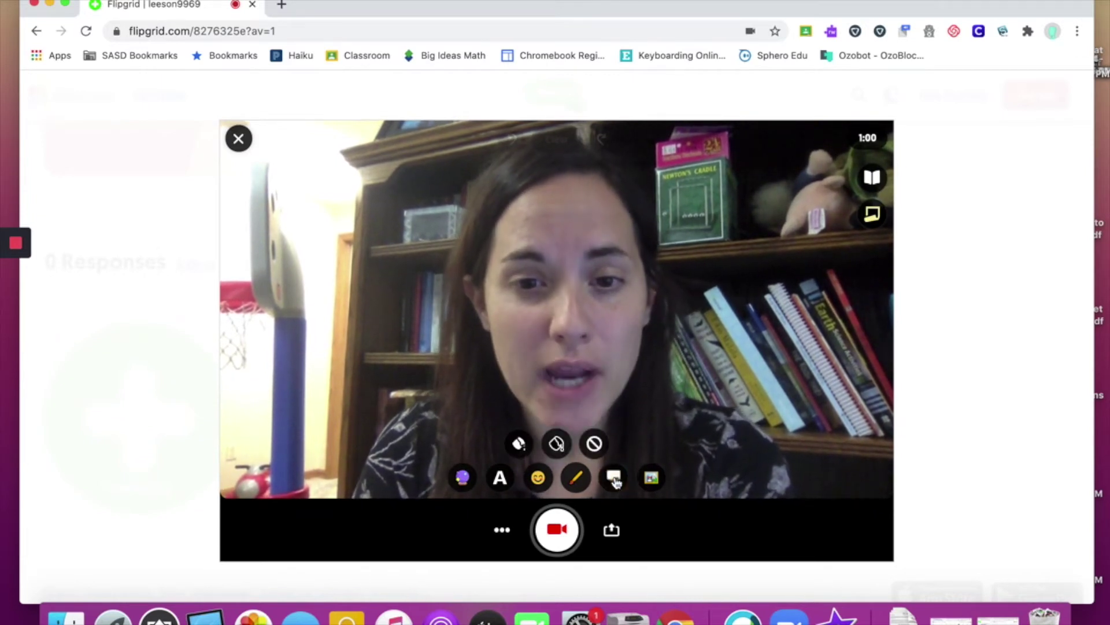
{"action": "left_click", "coordinate": [518, 445]}
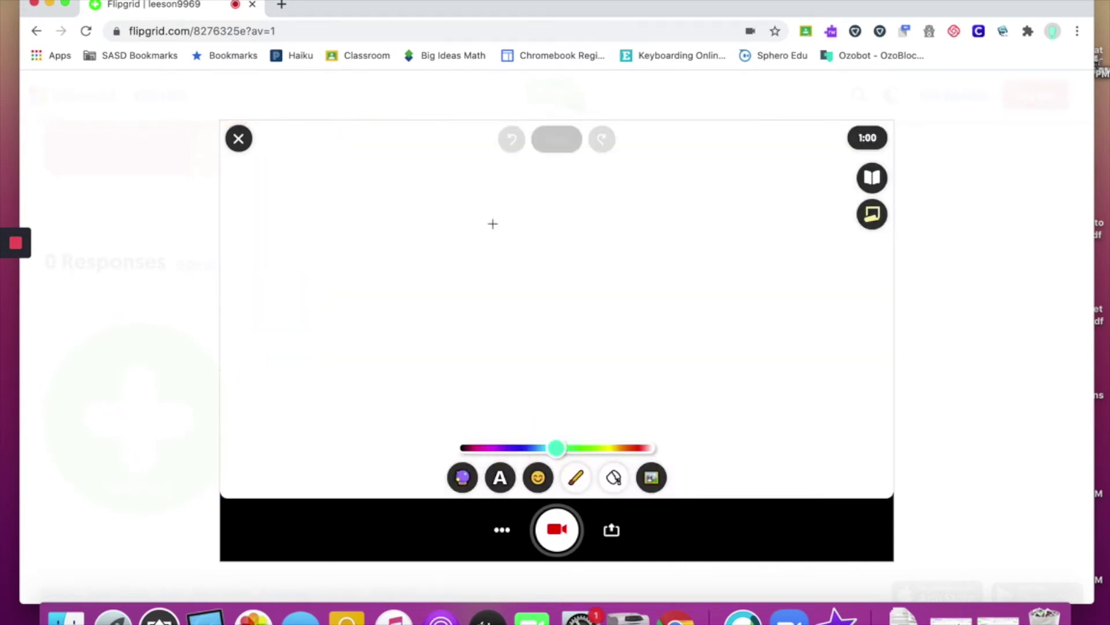
{"action": "mouse_move", "coordinate": [411, 311]}
{"action": "left_mouse_down"}
{"action": "mouse_move", "coordinate": [456, 295]}
{"action": "mouse_move", "coordinate": [472, 322]}
{"action": "left_mouse_up"}
Switch to a black board, draw a white arch, then clear the board background.
{"action": "left_click", "coordinate": [614, 478]}
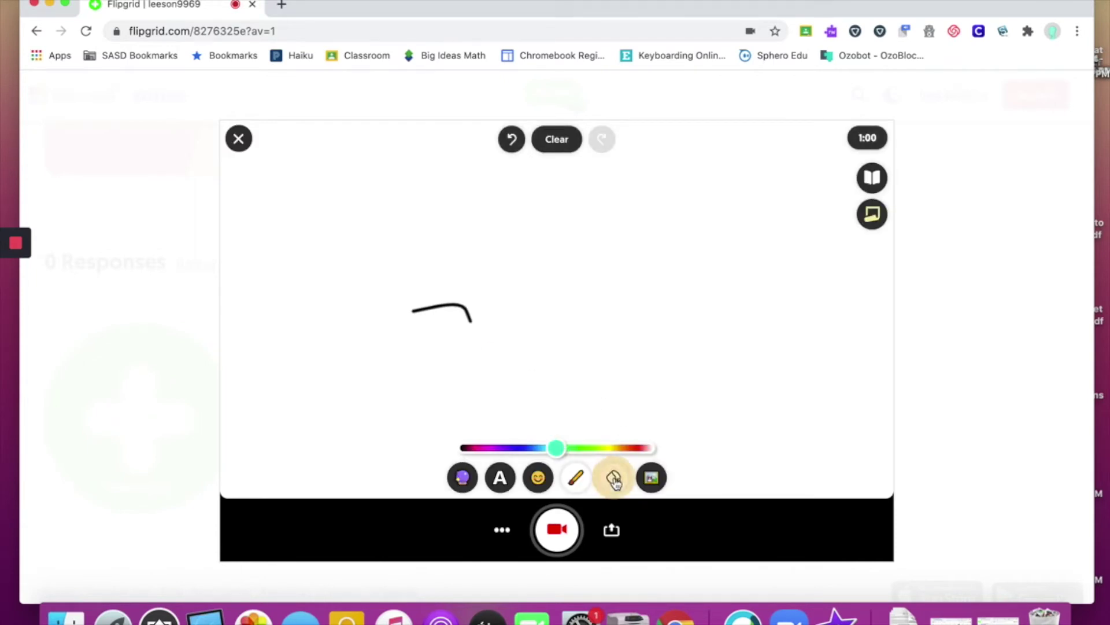
{"action": "left_click", "coordinate": [558, 445]}
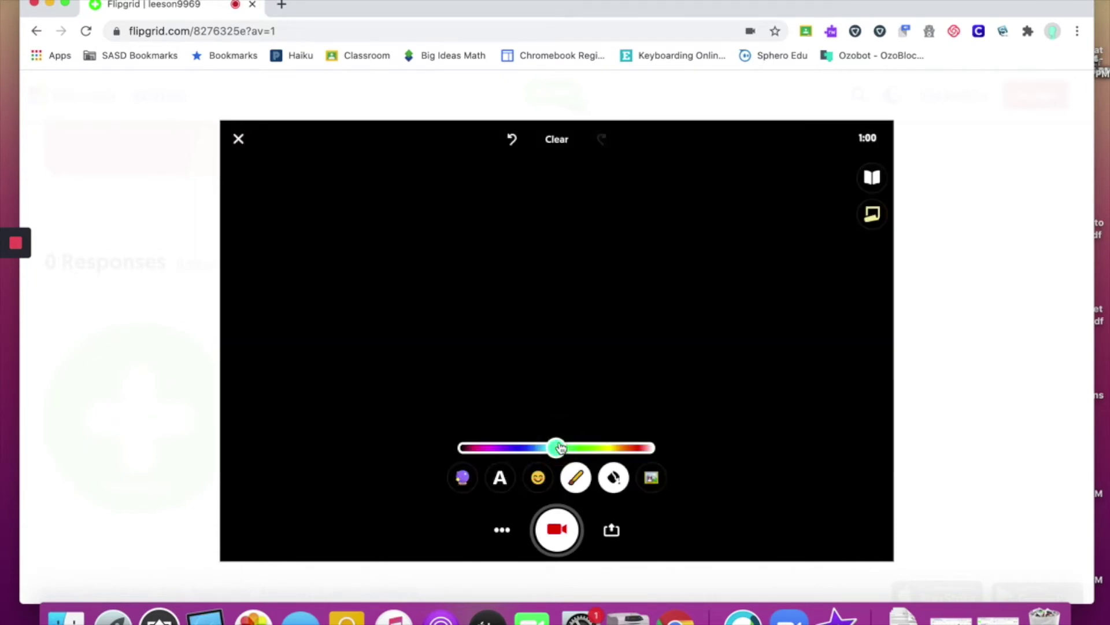
{"action": "left_click_drag", "start_coordinate": [544, 313], "coordinate": [547, 358]}
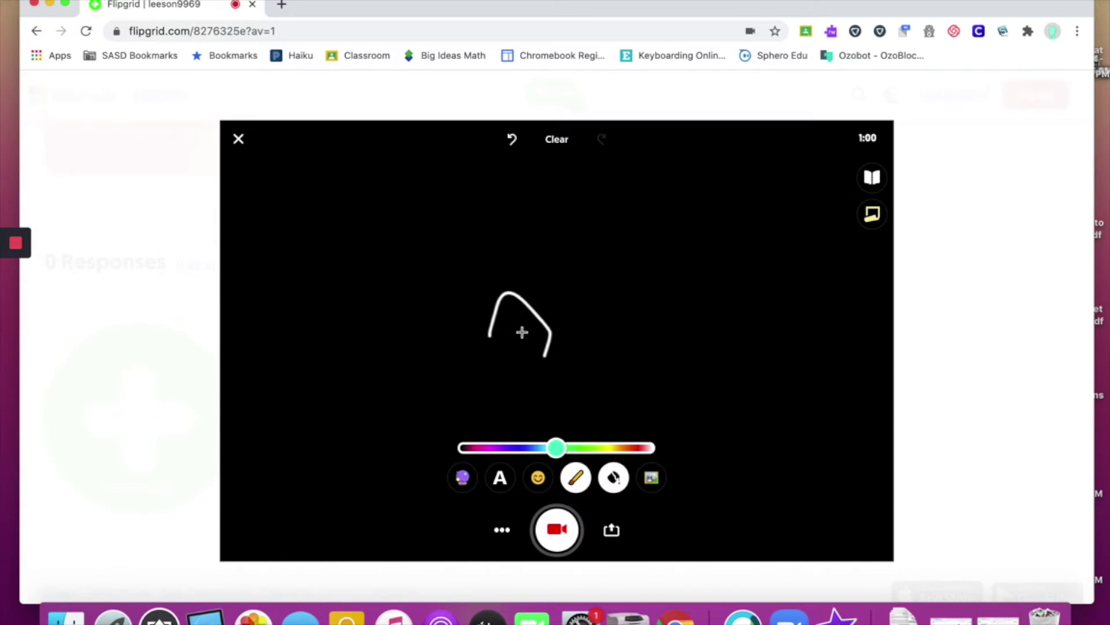
{"action": "left_click", "coordinate": [614, 479]}
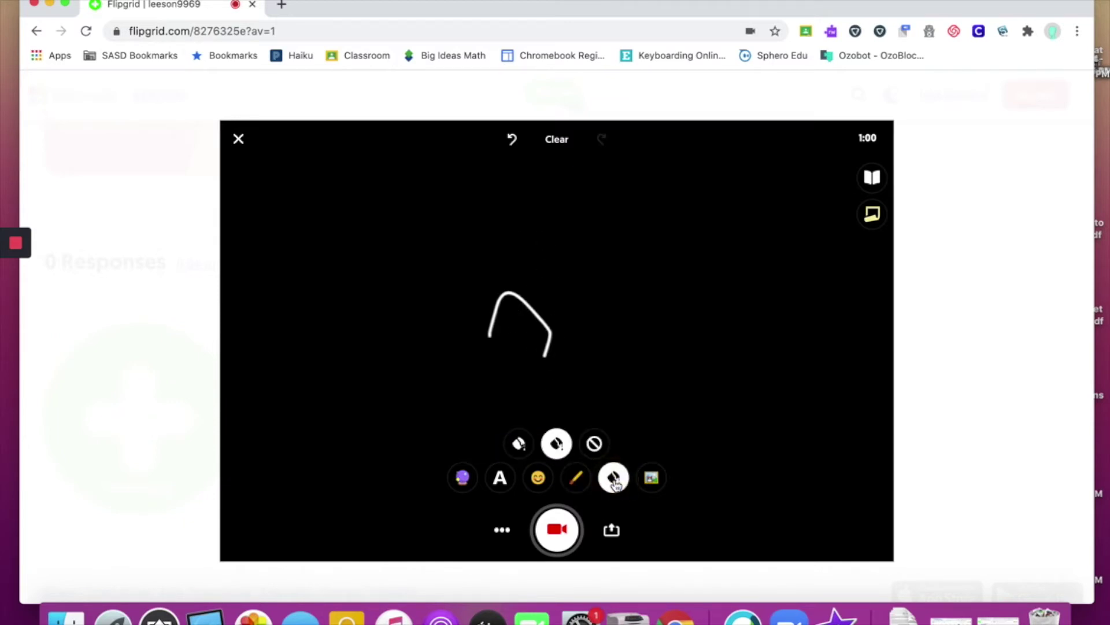
{"action": "left_click", "coordinate": [593, 445]}
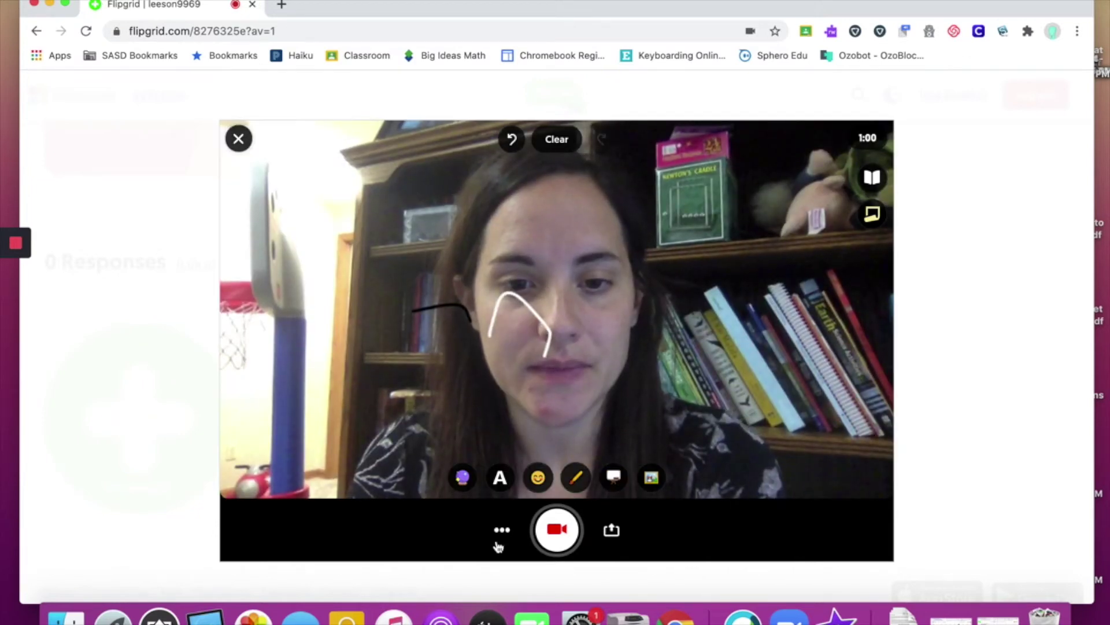
Check the extra video options, then erase all drawings from the camera view.
{"action": "left_click", "coordinate": [502, 530]}
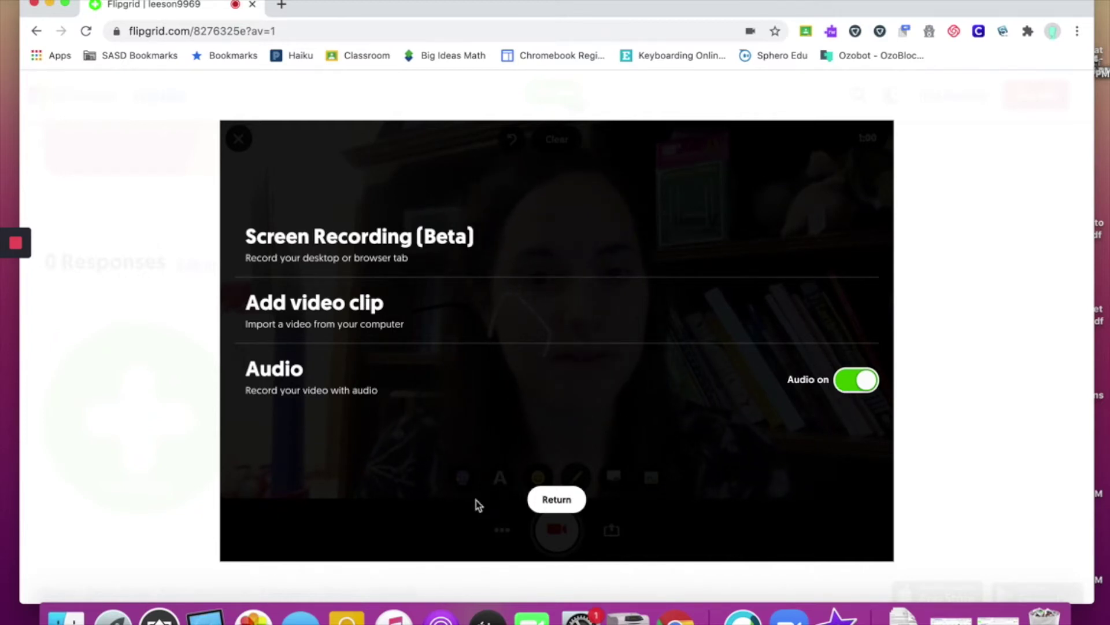
{"action": "left_click", "coordinate": [557, 500]}
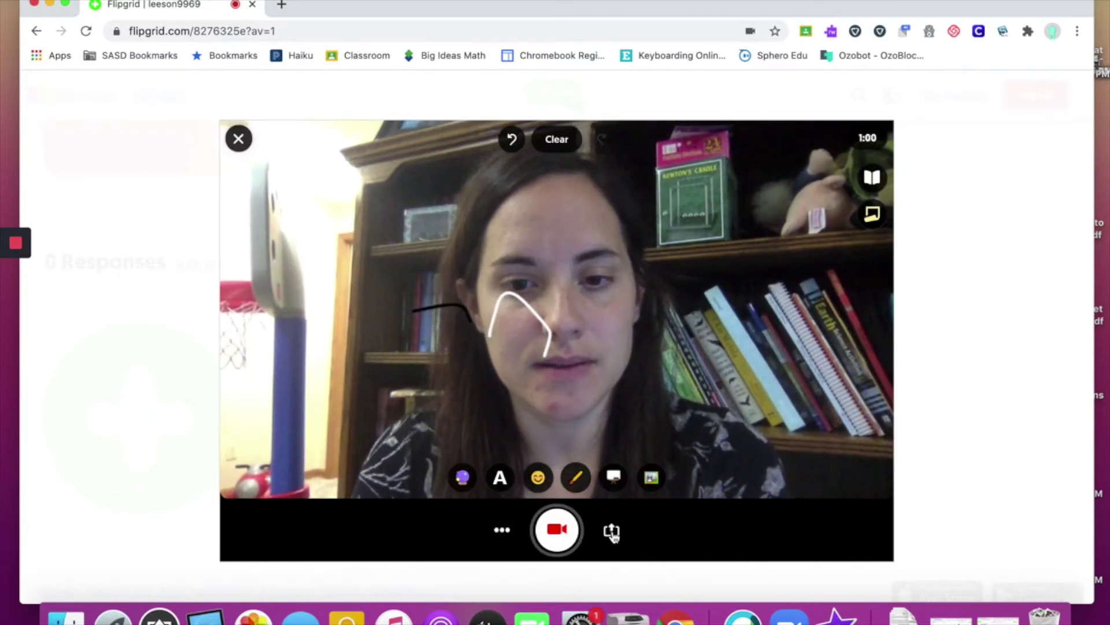
{"action": "left_click", "coordinate": [555, 140]}
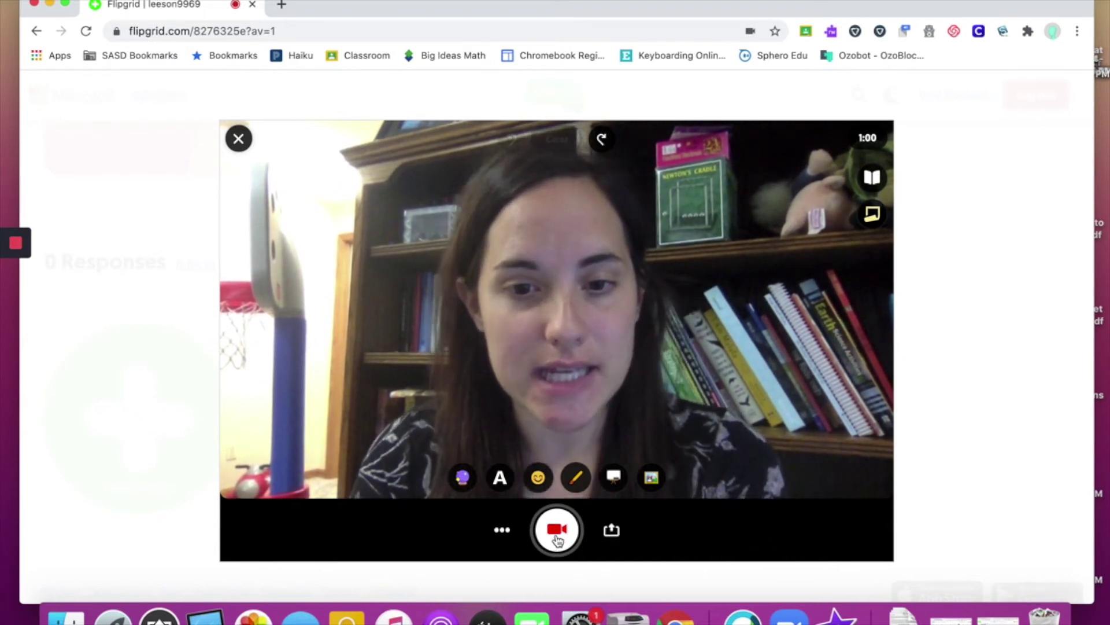
Record a first clip, then delete it with Redo and confirm the deletion.
{"action": "left_click", "coordinate": [557, 531]}
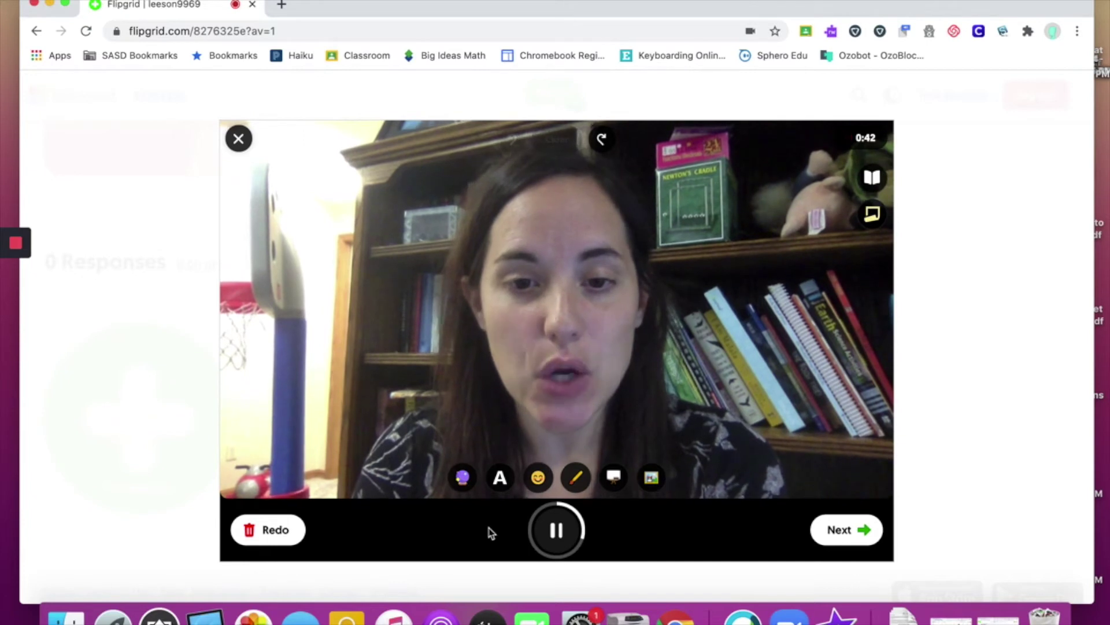
{"action": "left_click", "coordinate": [266, 535]}
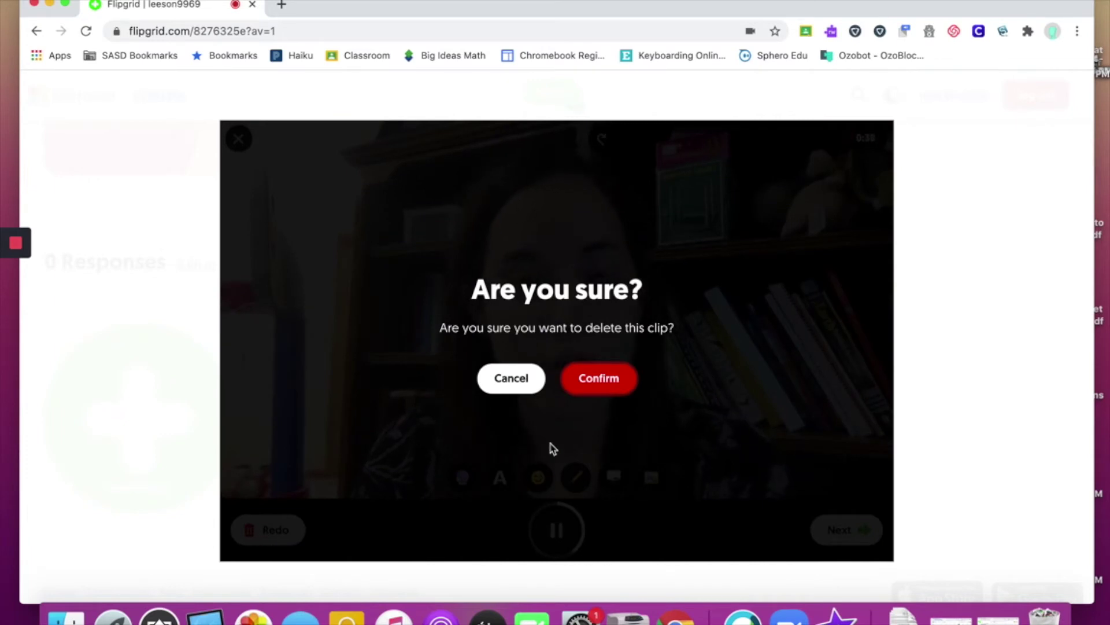
{"action": "left_click", "coordinate": [604, 386]}
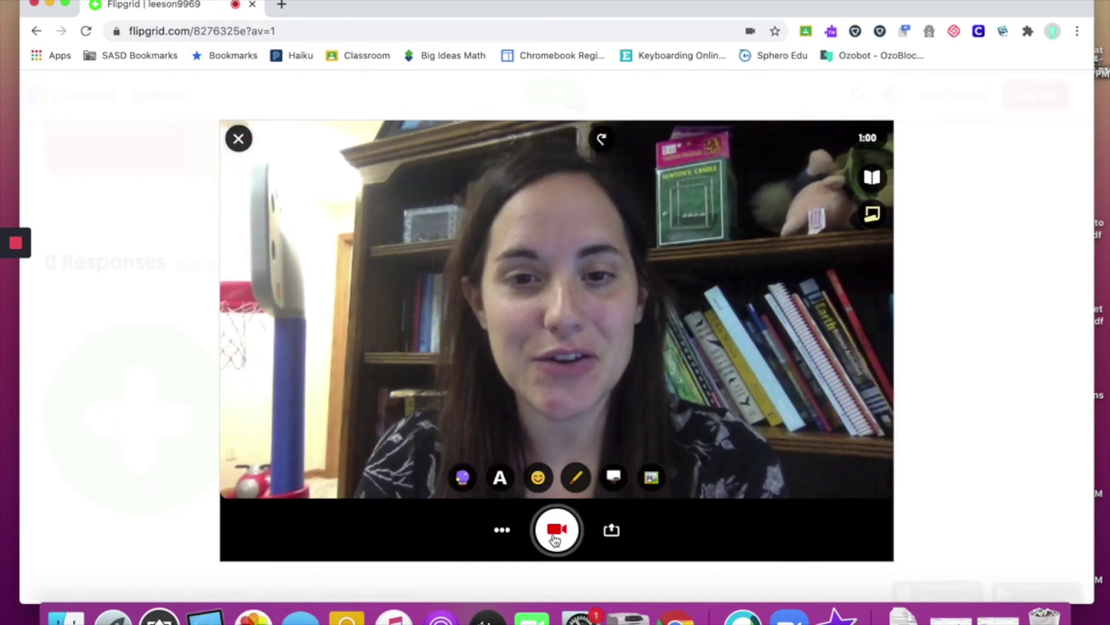
Record a new five-second clip, pause it, and move on to Review.
{"action": "left_click", "coordinate": [557, 531]}
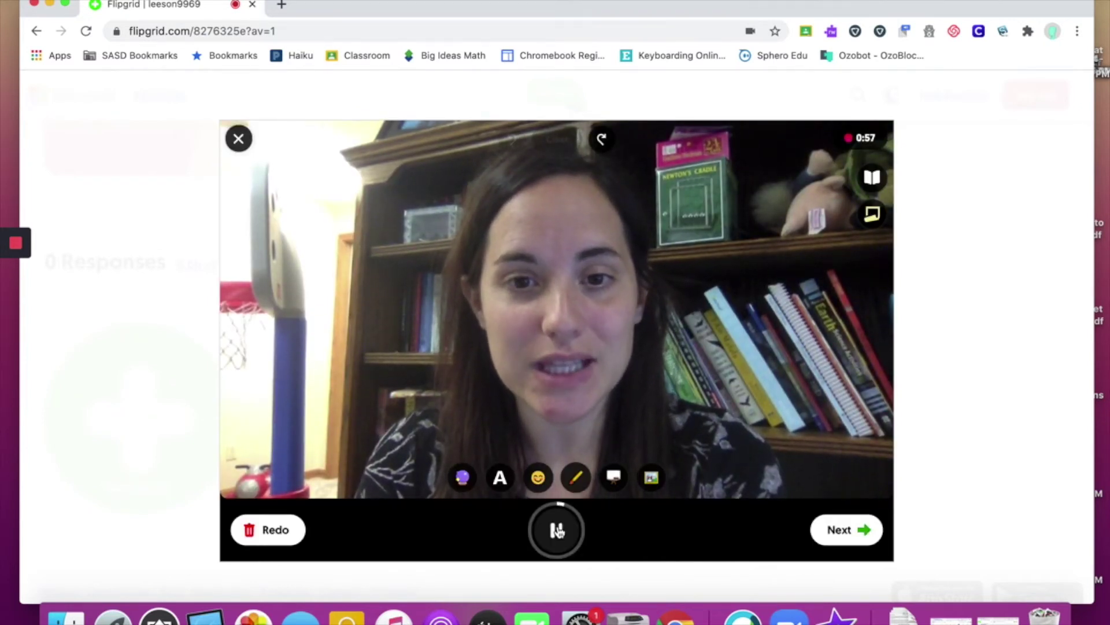
{"action": "left_click", "coordinate": [557, 530]}
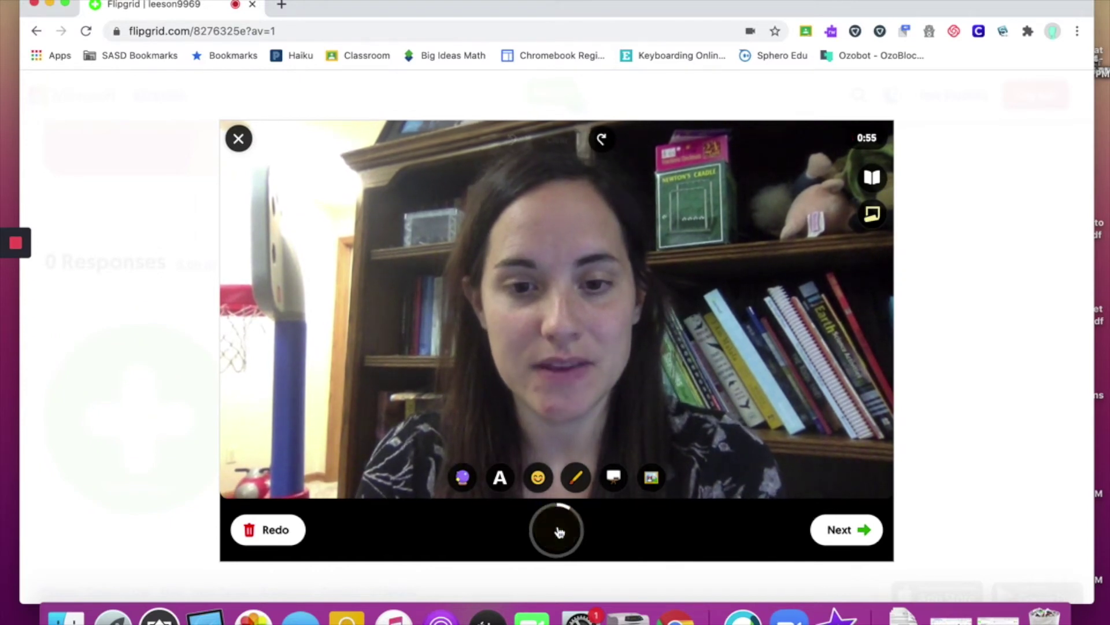
{"action": "left_click", "coordinate": [838, 530]}
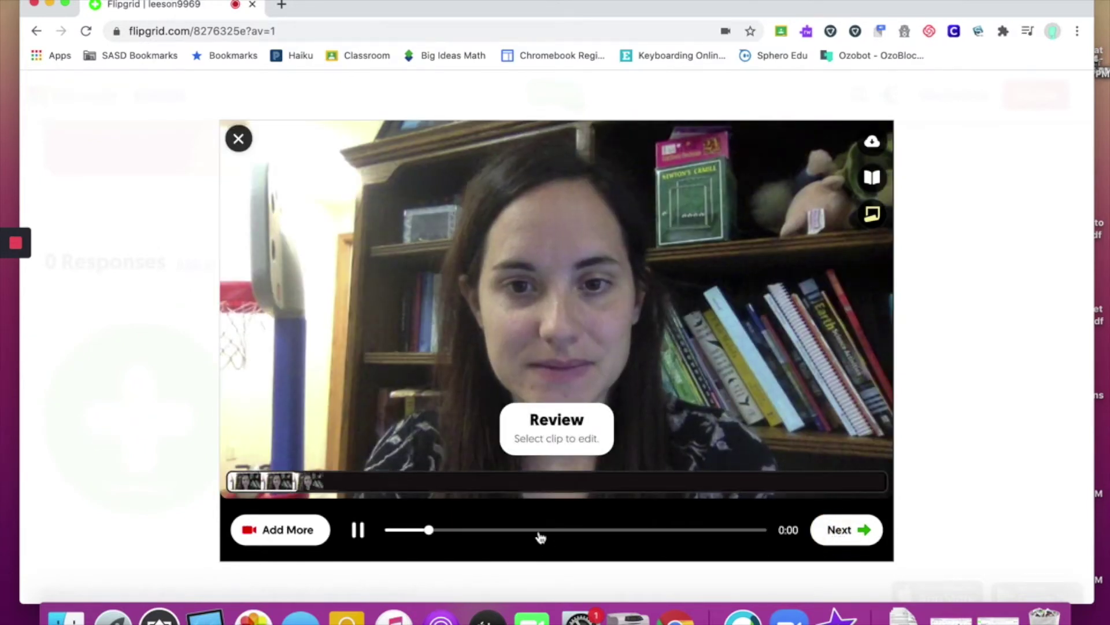
Pause playback of the recorded clip and continue to the Selfie step.
{"action": "left_click", "coordinate": [358, 530]}
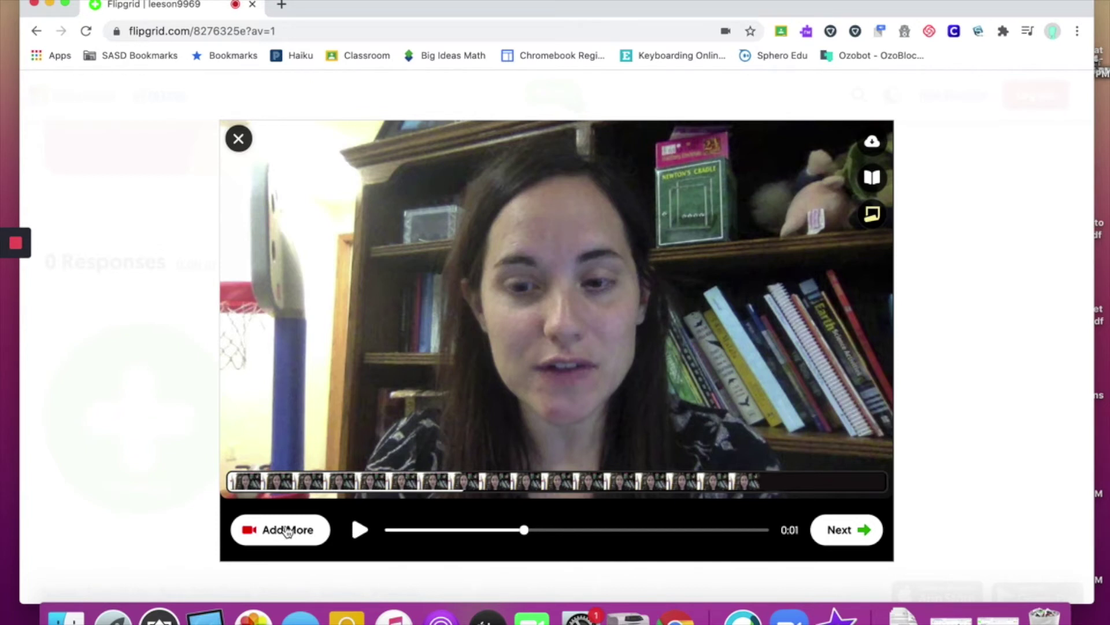
{"action": "left_click", "coordinate": [841, 531]}
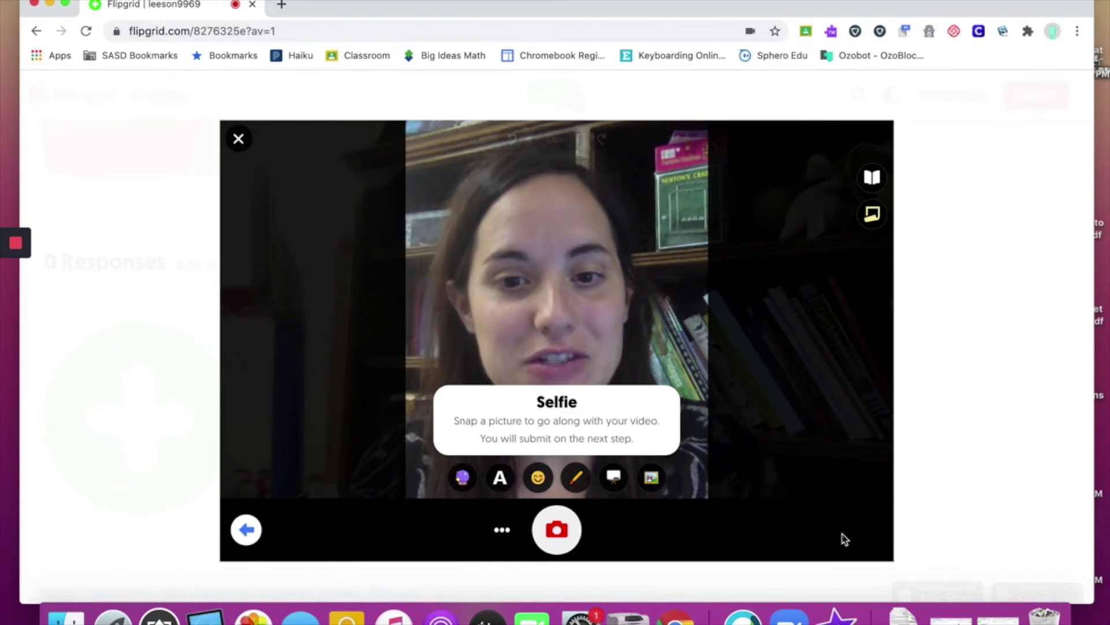
Snap a selfie and apply the pink colour filter.
{"action": "left_click", "coordinate": [559, 543]}
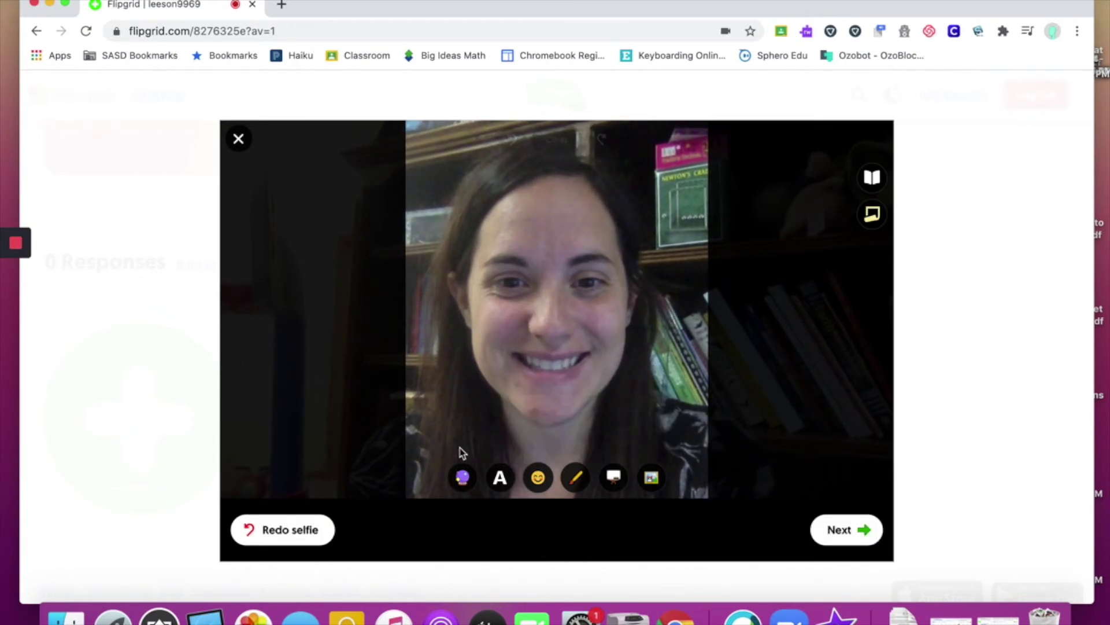
{"action": "left_click", "coordinate": [463, 479]}
{"action": "left_click", "coordinate": [481, 451]}
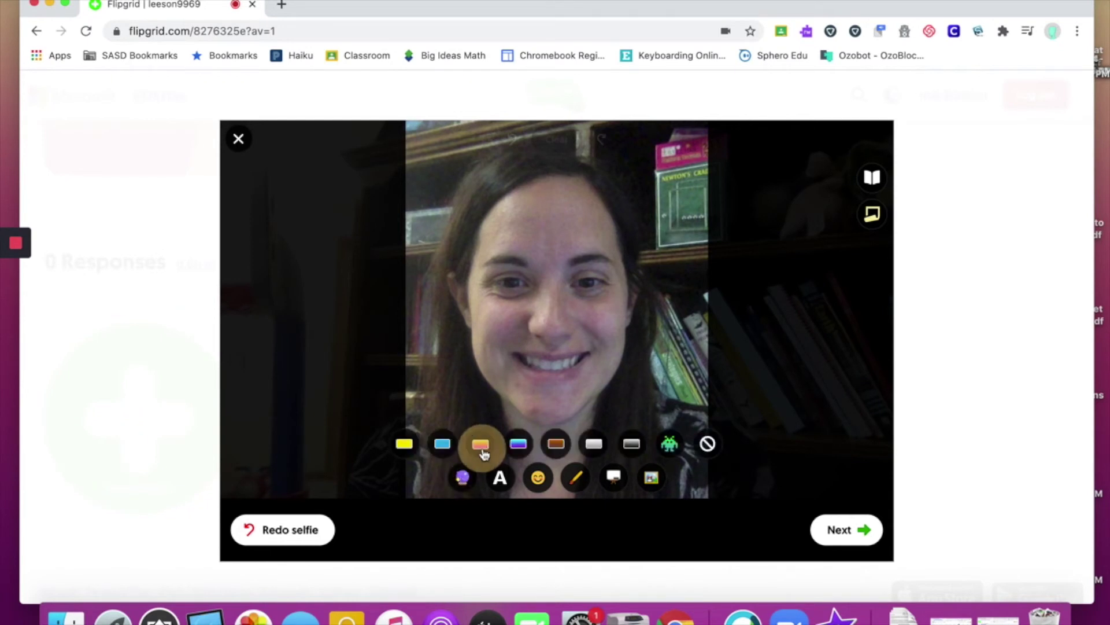
Add a party-face emoji sticker, move it to the upper right and enlarge it.
{"action": "left_click", "coordinate": [538, 480]}
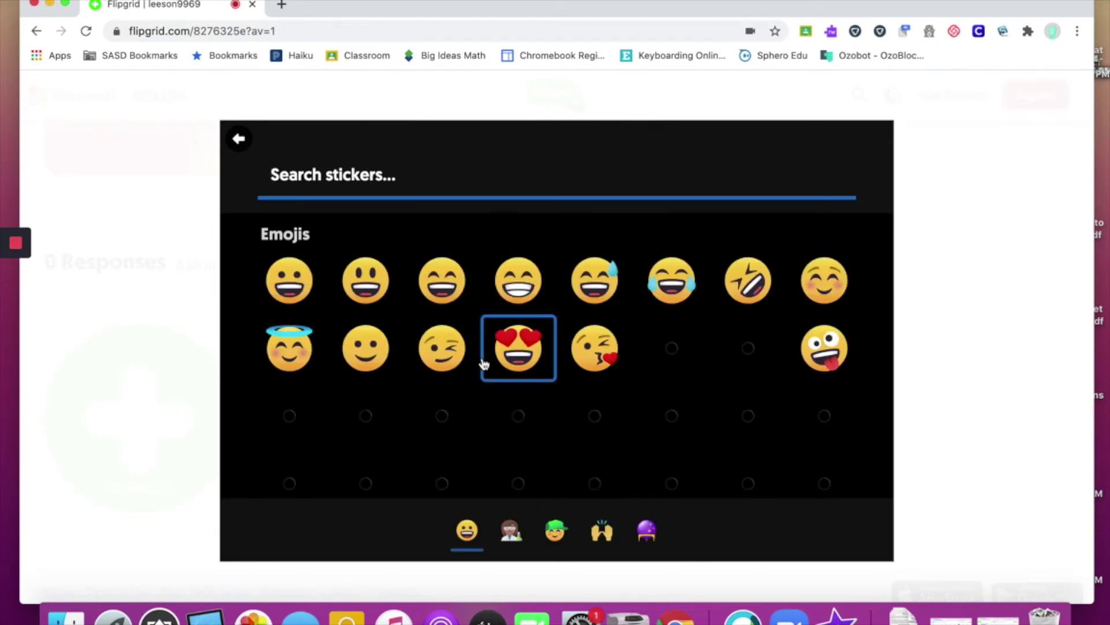
{"action": "left_click", "coordinate": [585, 420]}
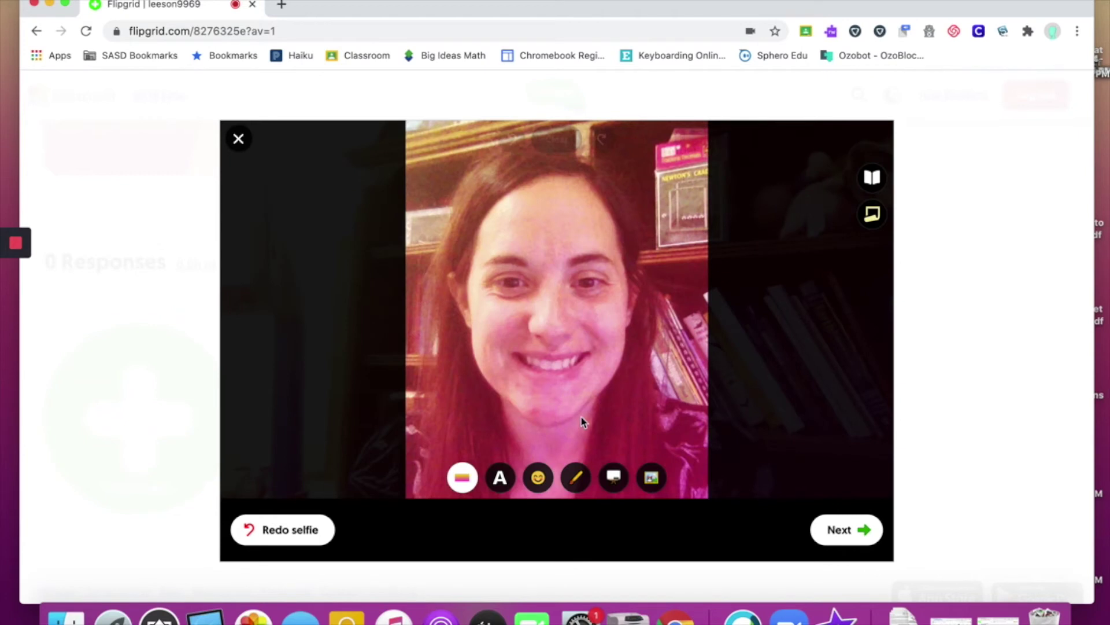
{"action": "left_click_drag", "start_coordinate": [557, 297], "coordinate": [642, 181]}
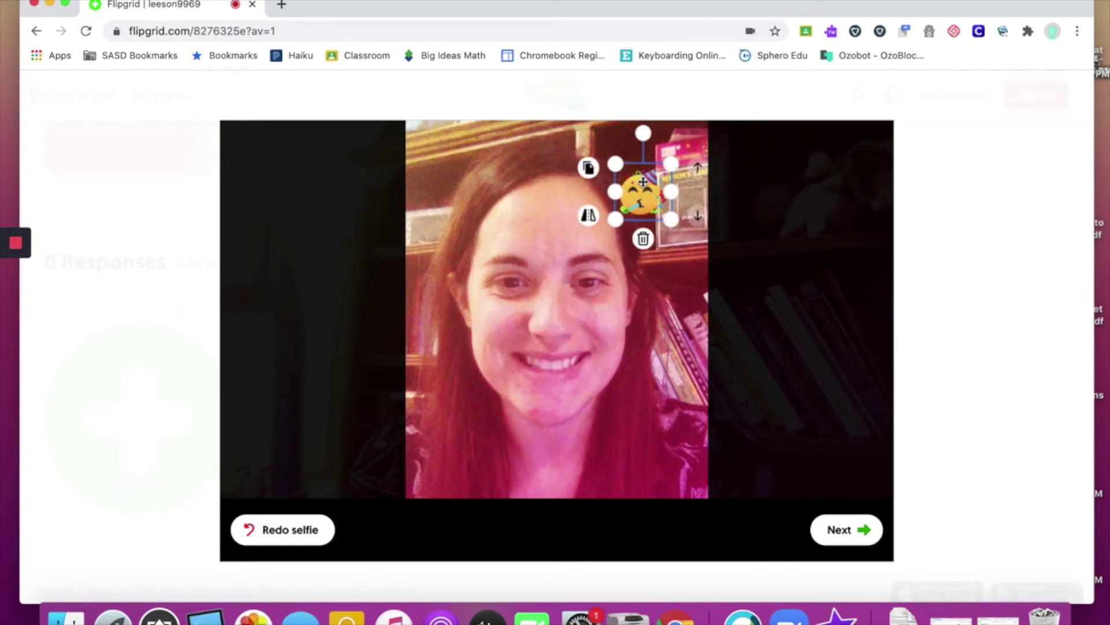
{"action": "left_click_drag", "start_coordinate": [696, 246], "coordinate": [718, 259]}
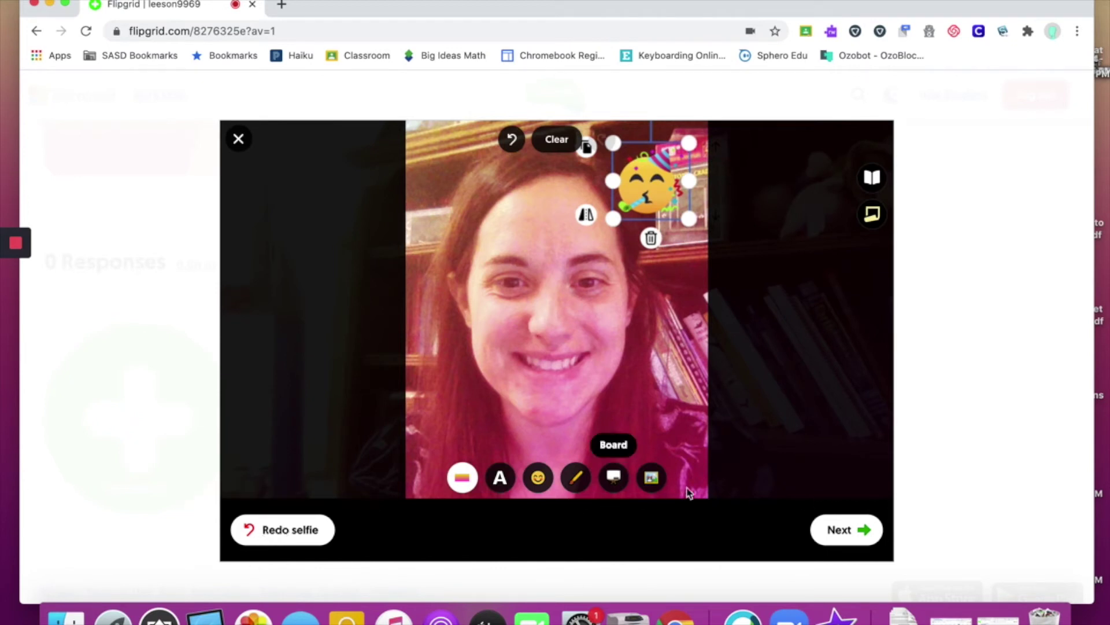
Title the response 'All about me' and submit the video.
{"action": "left_click", "coordinate": [845, 533]}
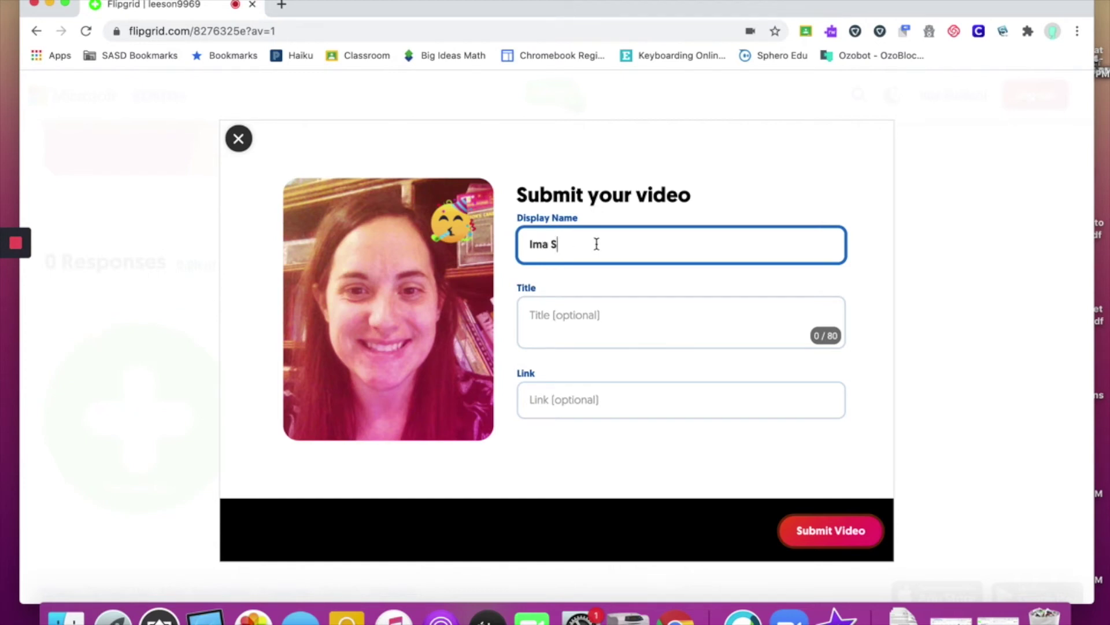
{"action": "left_click", "coordinate": [539, 315]}
{"action": "type", "text": "All about me"}
{"action": "left_click", "coordinate": [586, 431]}
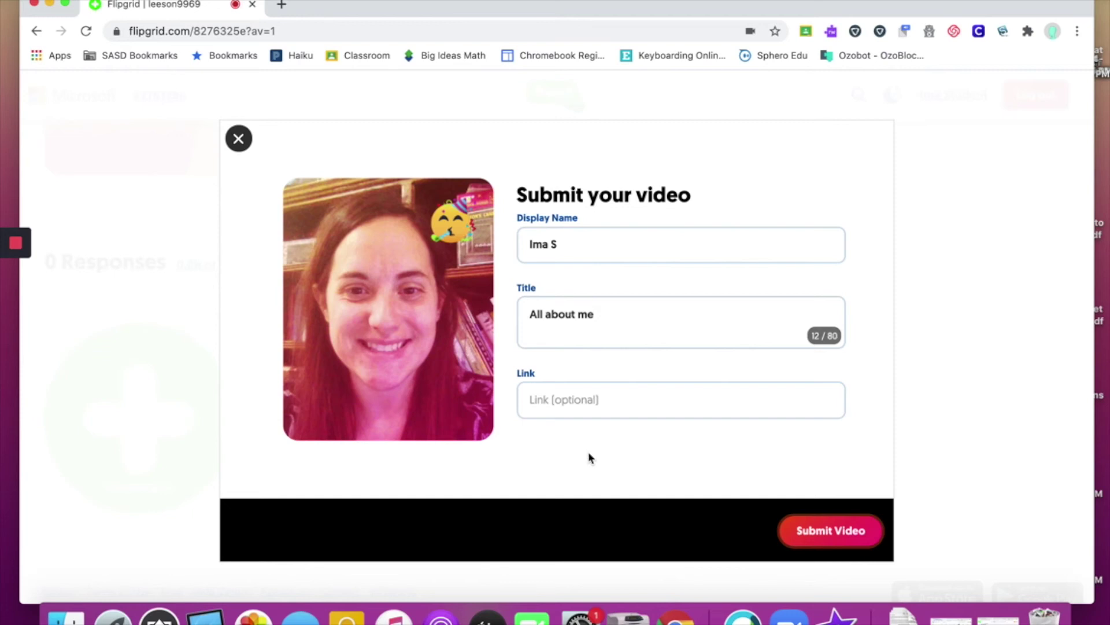
{"action": "scroll", "coordinate": [590, 458], "scroll_direction": "down", "scroll_amount": 1}
{"action": "left_click", "coordinate": [835, 520]}
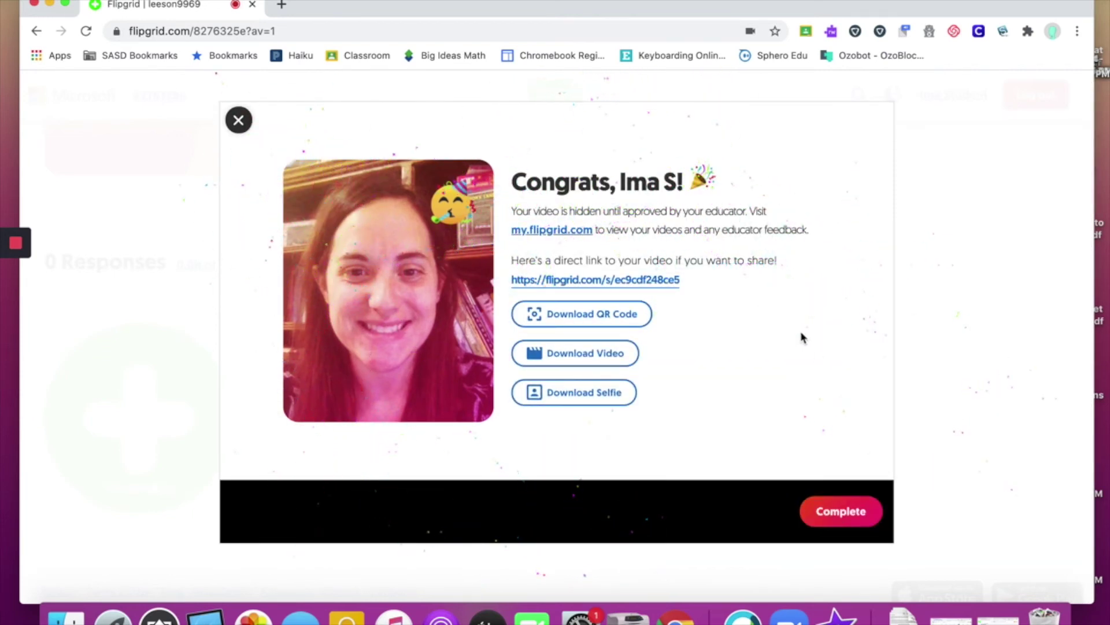
Complete the Congrats screen to return to the topic showing the 'Video submitted!' card.
{"action": "scroll", "coordinate": [722, 344], "scroll_direction": "up", "scroll_amount": 1}
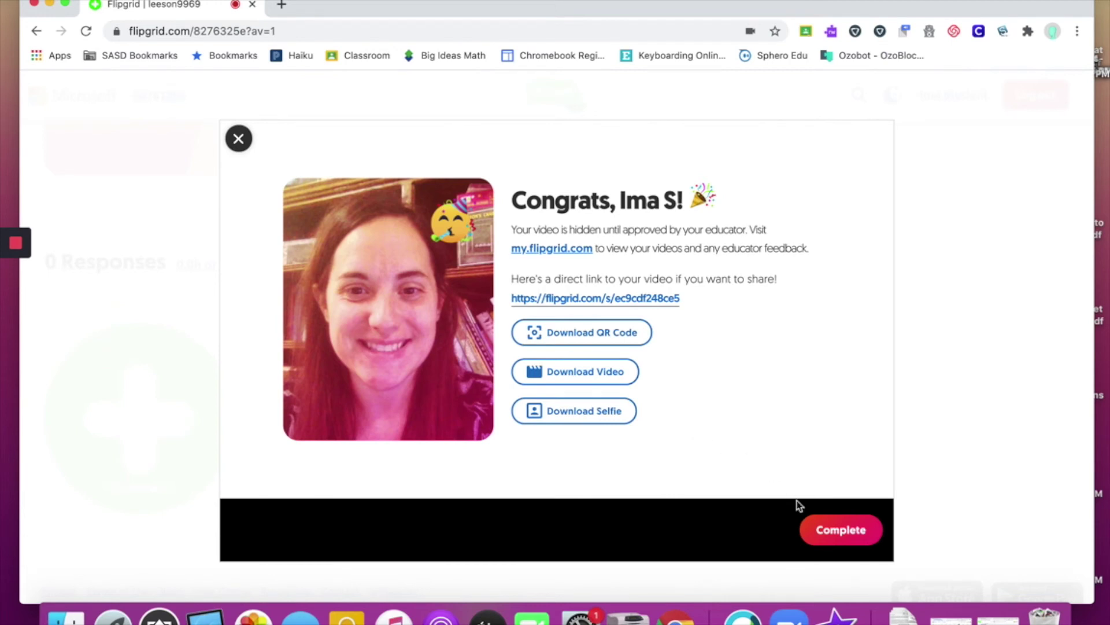
{"action": "left_click", "coordinate": [839, 531]}
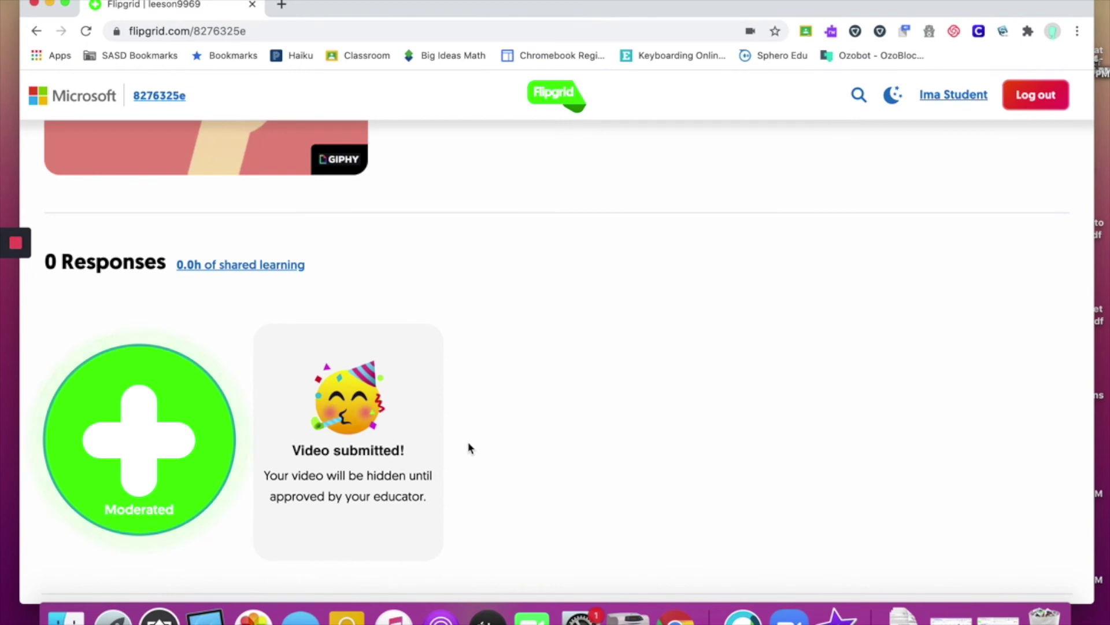
{"action": "scroll", "coordinate": [564, 272], "scroll_direction": "up", "scroll_amount": 8}
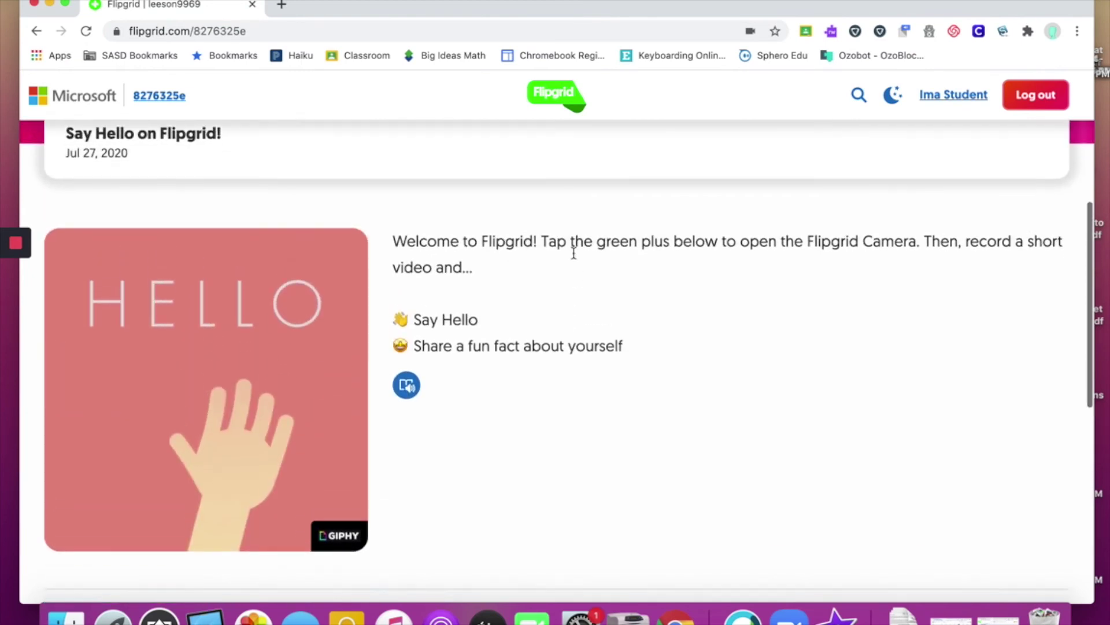
{"action": "mouse_move", "coordinate": [15, 309]}
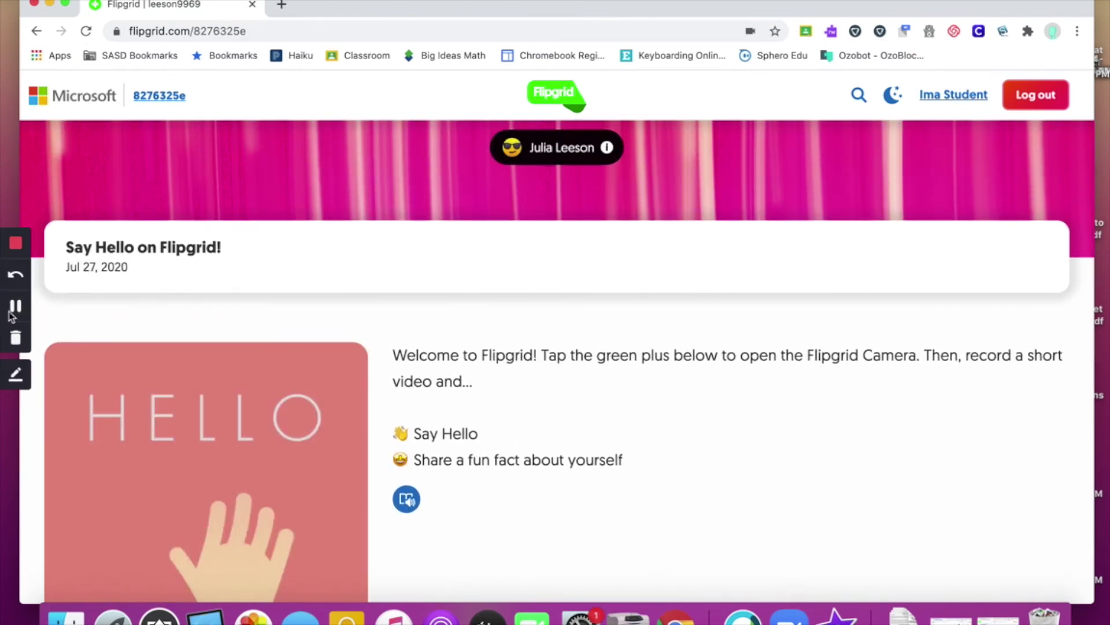
{"action": "scroll", "coordinate": [543, 391], "scroll_direction": "up", "scroll_amount": 3}
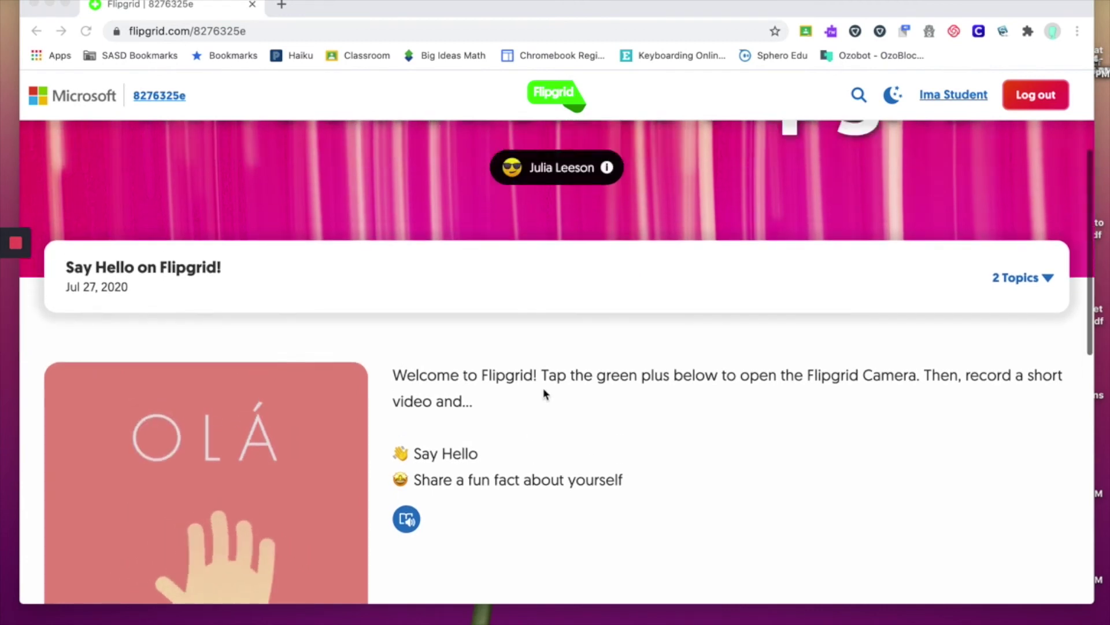
{"action": "scroll", "coordinate": [543, 392], "scroll_direction": "up", "scroll_amount": 1}
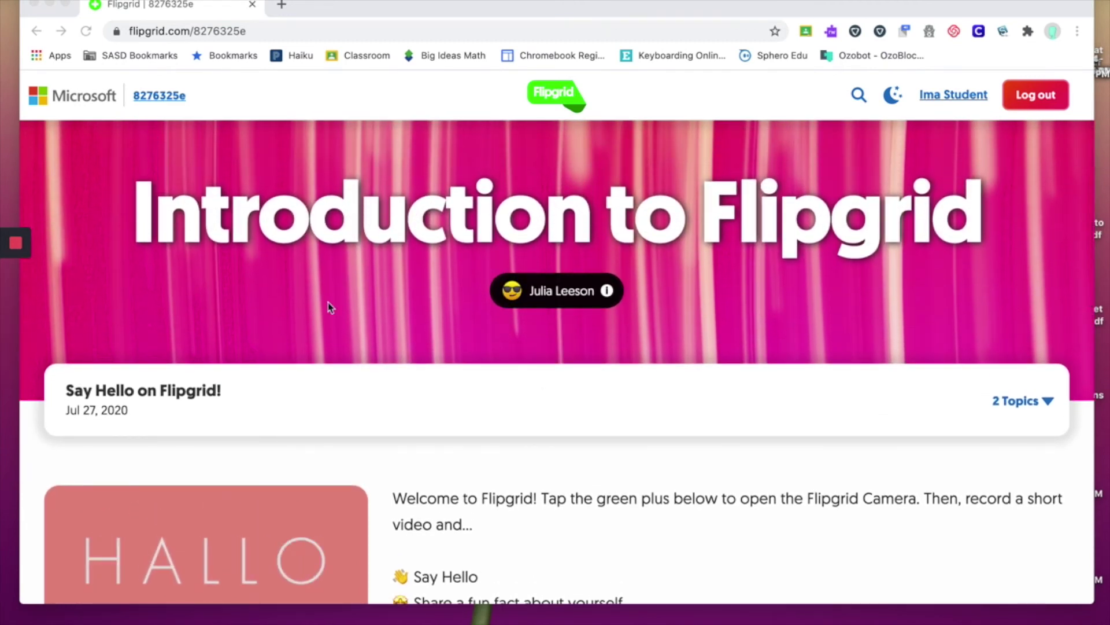
{"action": "scroll", "coordinate": [524, 508], "scroll_direction": "down", "scroll_amount": 1}
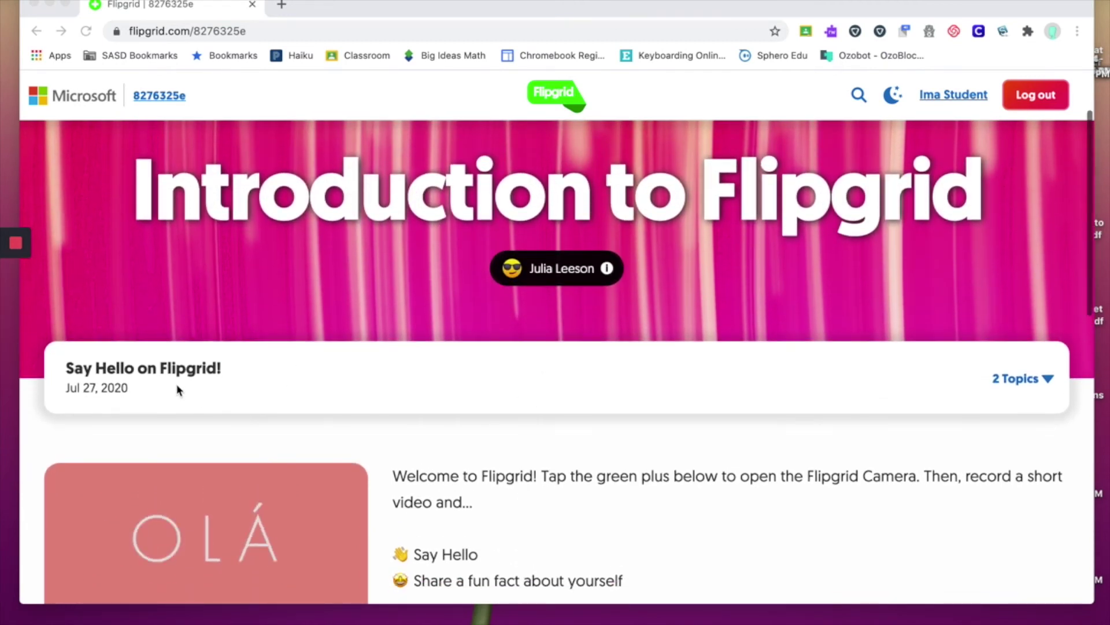
{"action": "scroll", "coordinate": [422, 440], "scroll_direction": "down", "scroll_amount": 2}
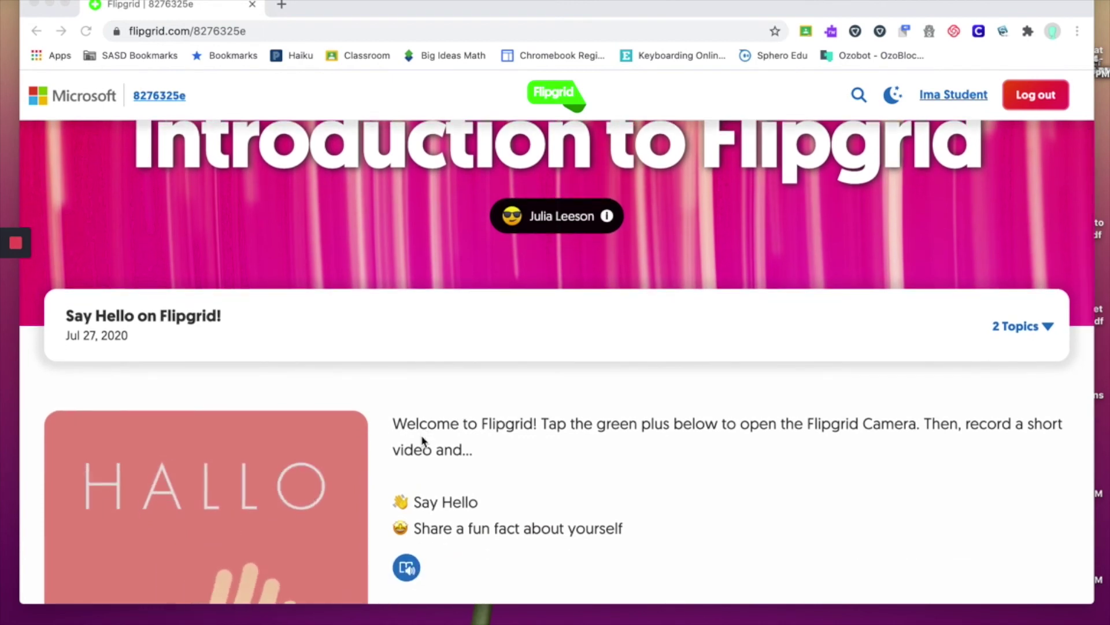
{"action": "scroll", "coordinate": [422, 440], "scroll_direction": "down", "scroll_amount": 4}
{"action": "scroll", "coordinate": [423, 441], "scroll_direction": "down", "scroll_amount": 6}
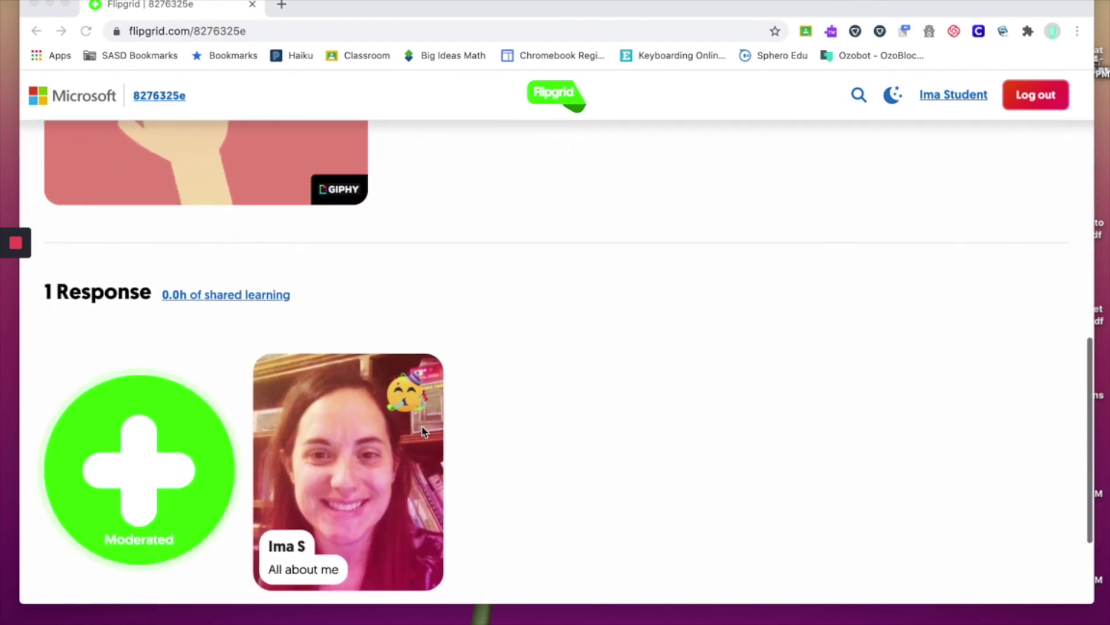
{"action": "scroll", "coordinate": [480, 470], "scroll_direction": "down", "scroll_amount": 1}
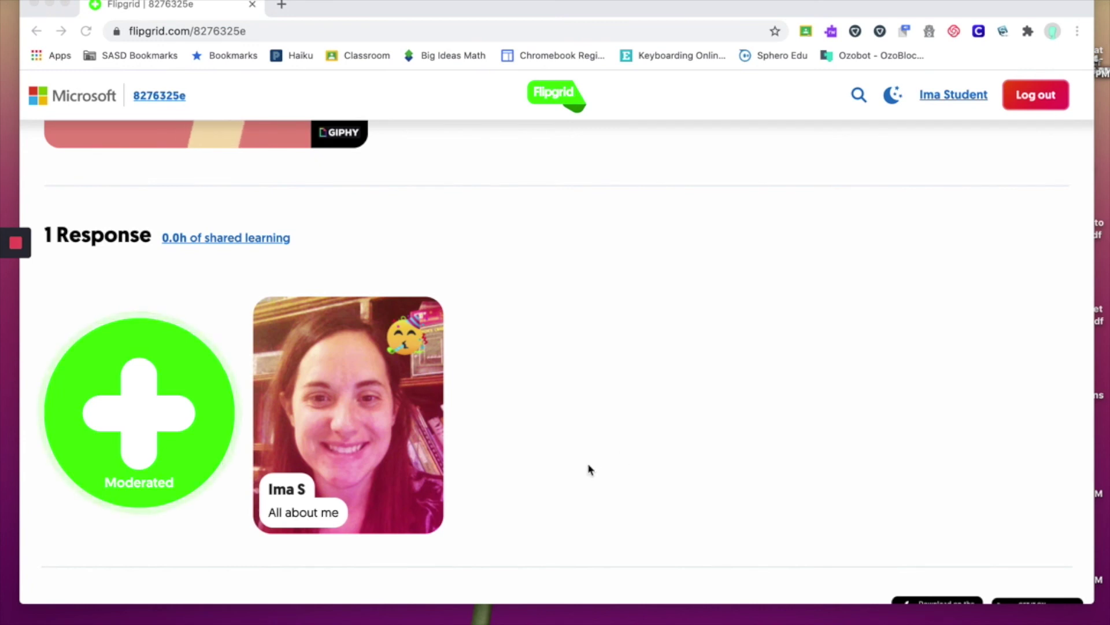
{"action": "scroll", "coordinate": [590, 468], "scroll_direction": "down", "scroll_amount": 1}
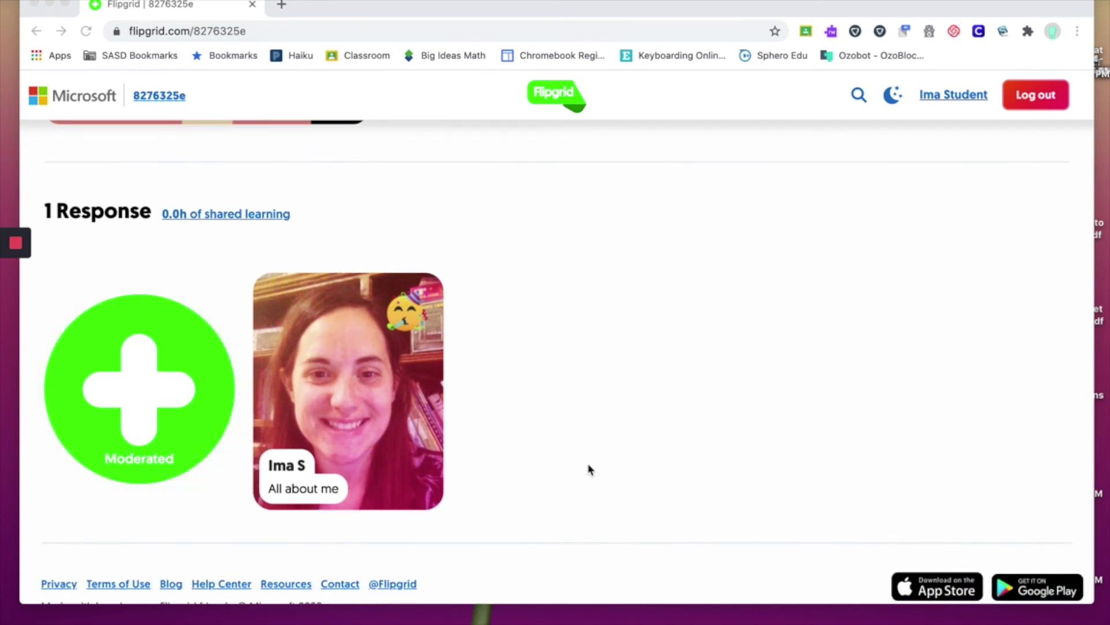
{"action": "scroll", "coordinate": [590, 468], "scroll_direction": "up", "scroll_amount": 2}
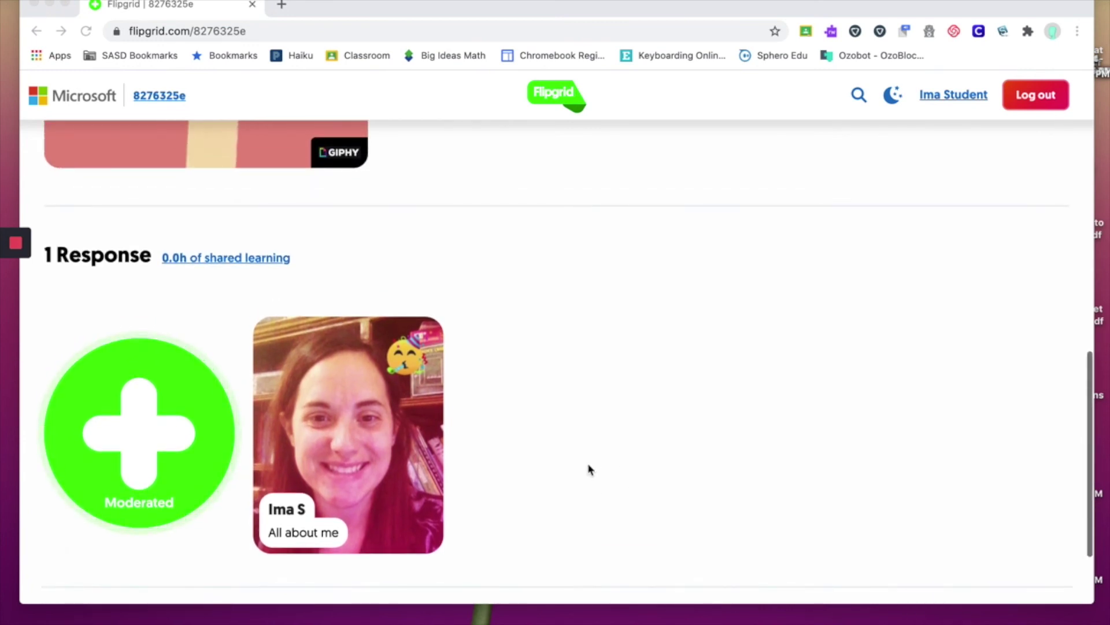
{"action": "scroll", "coordinate": [590, 468], "scroll_direction": "up", "scroll_amount": 10}
{"action": "scroll", "coordinate": [590, 469], "scroll_direction": "up", "scroll_amount": 1}
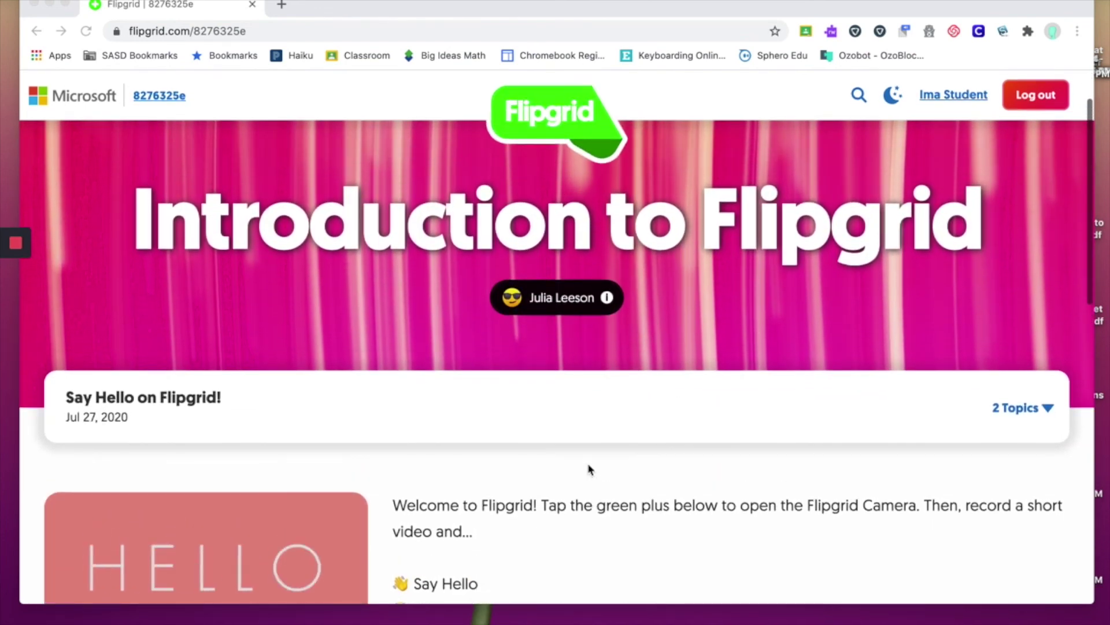
{"action": "scroll", "coordinate": [590, 469], "scroll_direction": "down", "scroll_amount": 3}
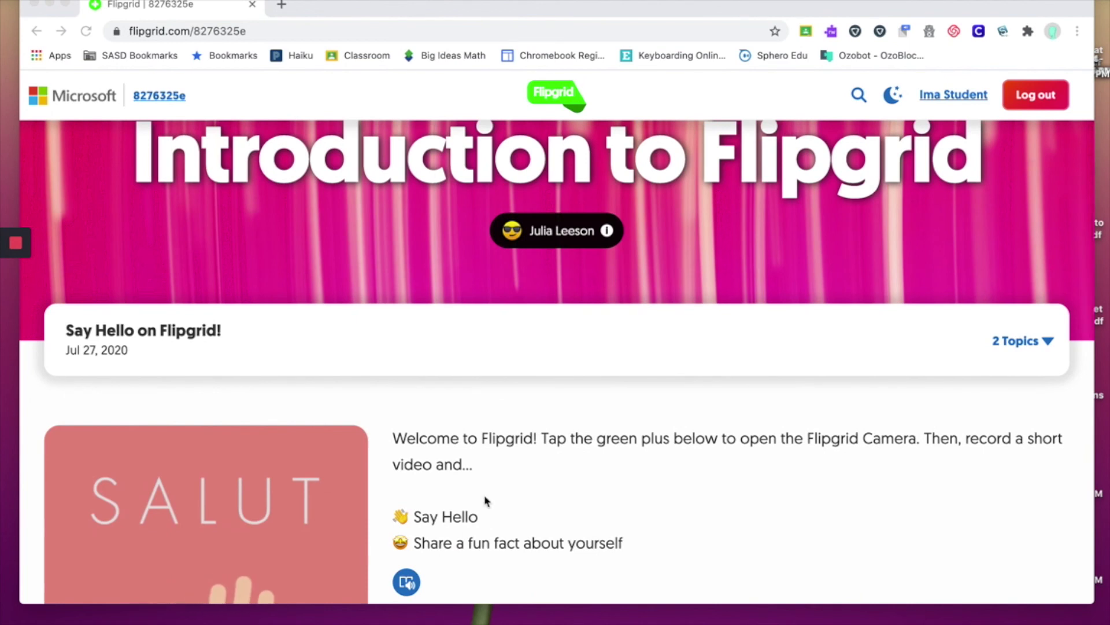
{"action": "scroll", "coordinate": [483, 502], "scroll_direction": "up", "scroll_amount": 3}
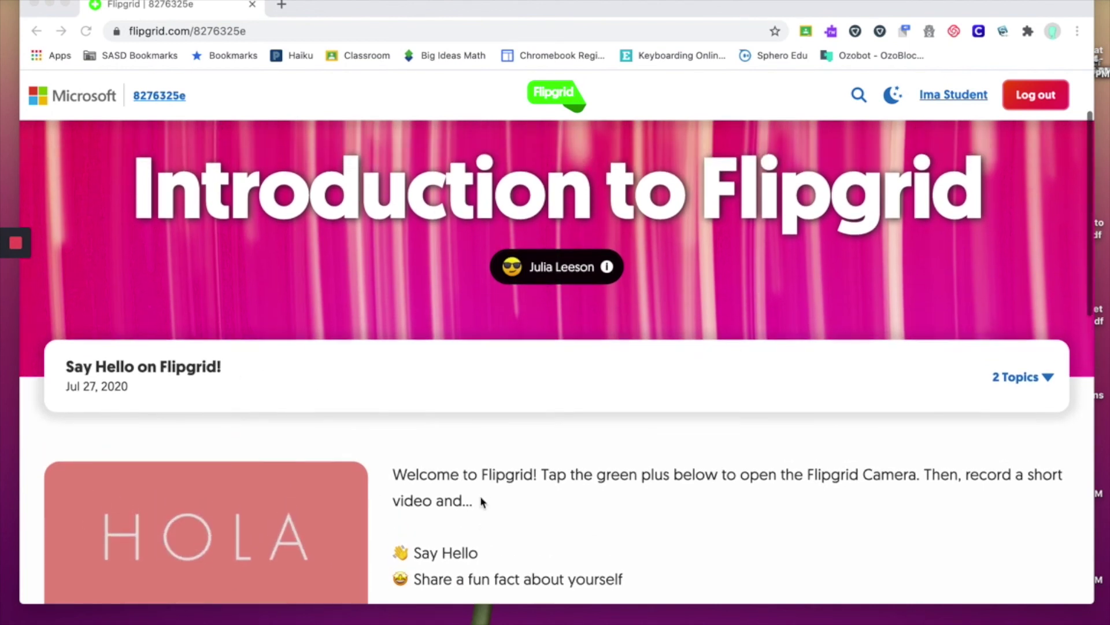
{"action": "scroll", "coordinate": [483, 502], "scroll_direction": "down", "scroll_amount": 1}
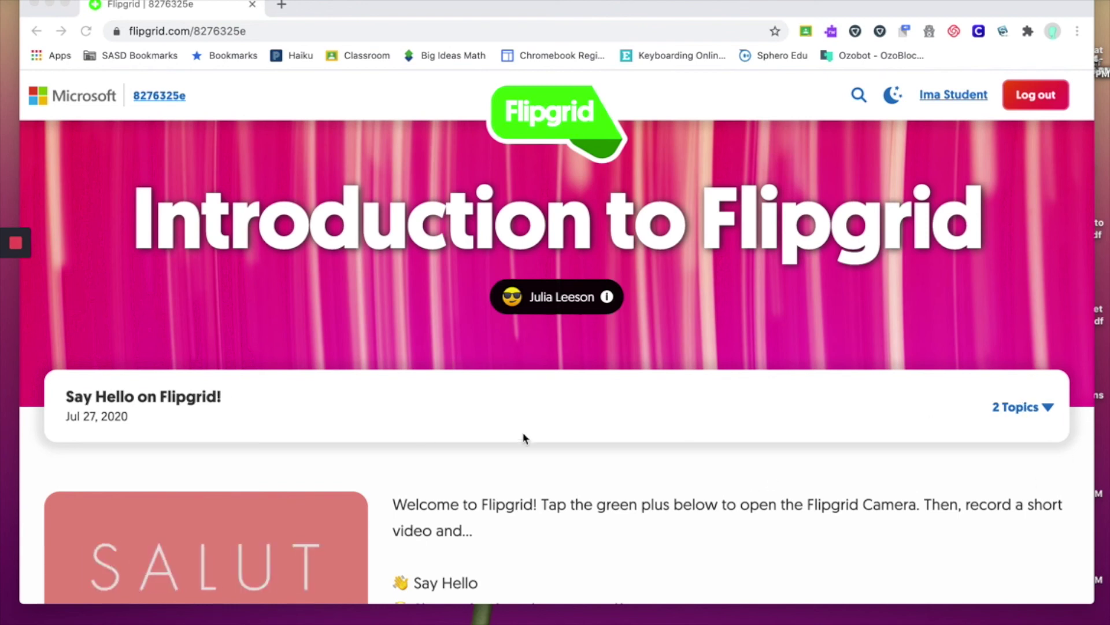
Switch to the Reading Response topic from the grid's 2 Topics list.
{"action": "left_click", "coordinate": [1045, 407]}
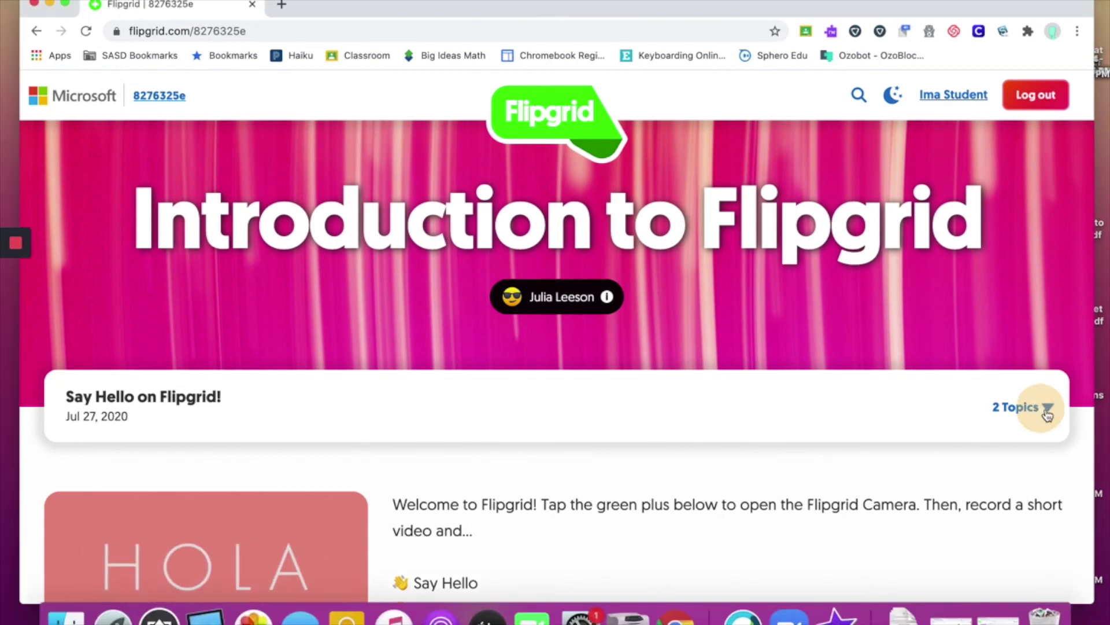
{"action": "scroll", "coordinate": [734, 463], "scroll_direction": "down", "scroll_amount": 2}
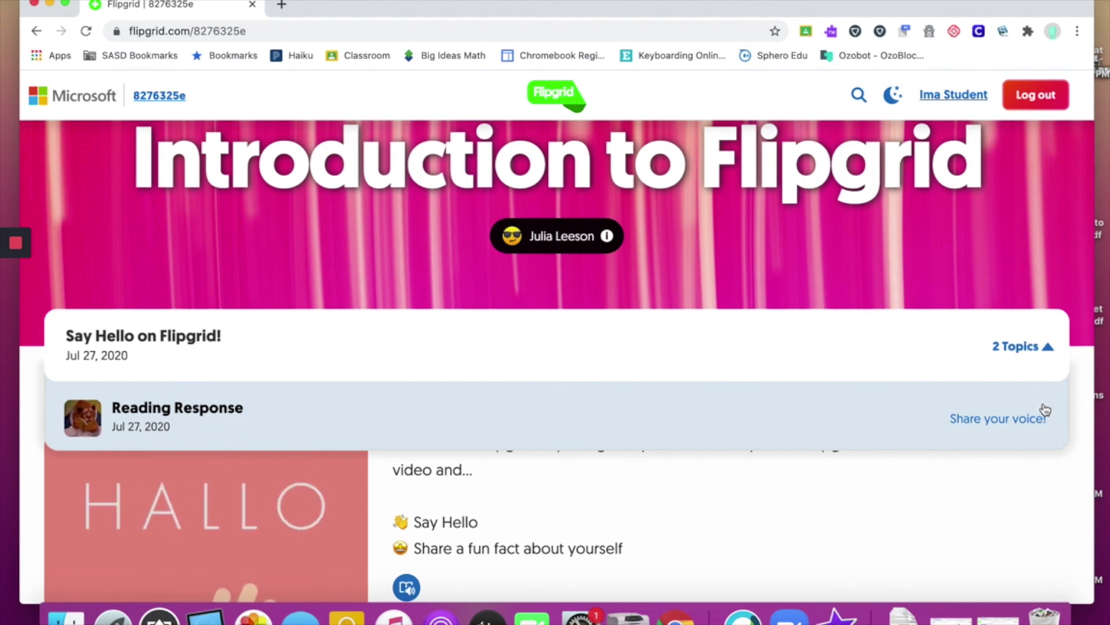
{"action": "left_click", "coordinate": [174, 417]}
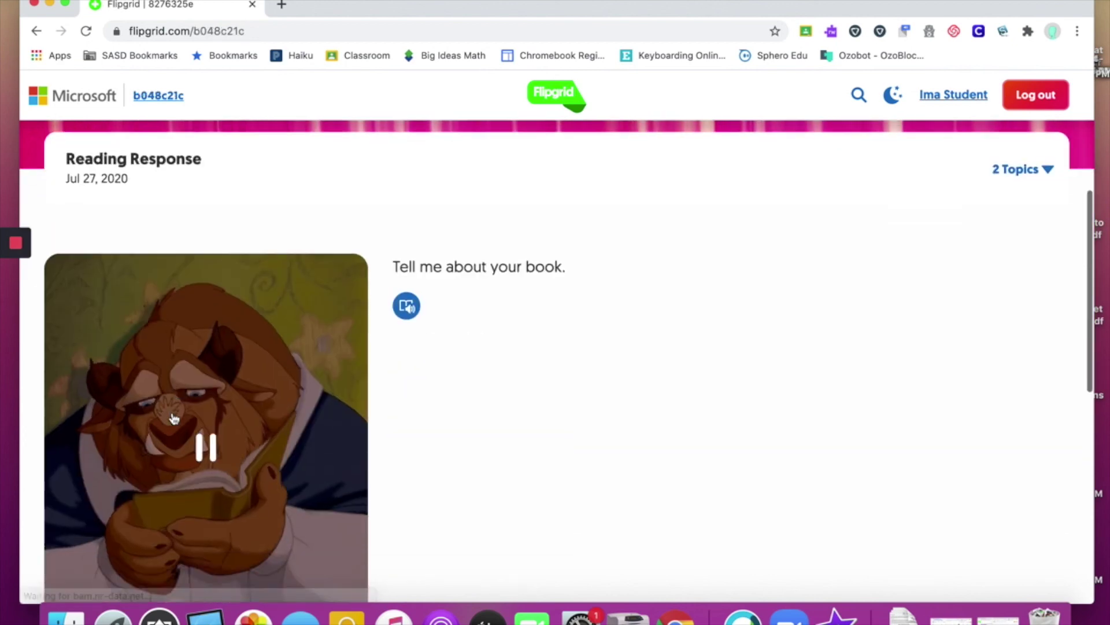
Browse the 'Tell me about your book.' topic with 0 responses, then list the grid's topics.
{"action": "scroll", "coordinate": [513, 475], "scroll_direction": "down", "scroll_amount": 2}
{"action": "scroll", "coordinate": [511, 471], "scroll_direction": "down", "scroll_amount": 5}
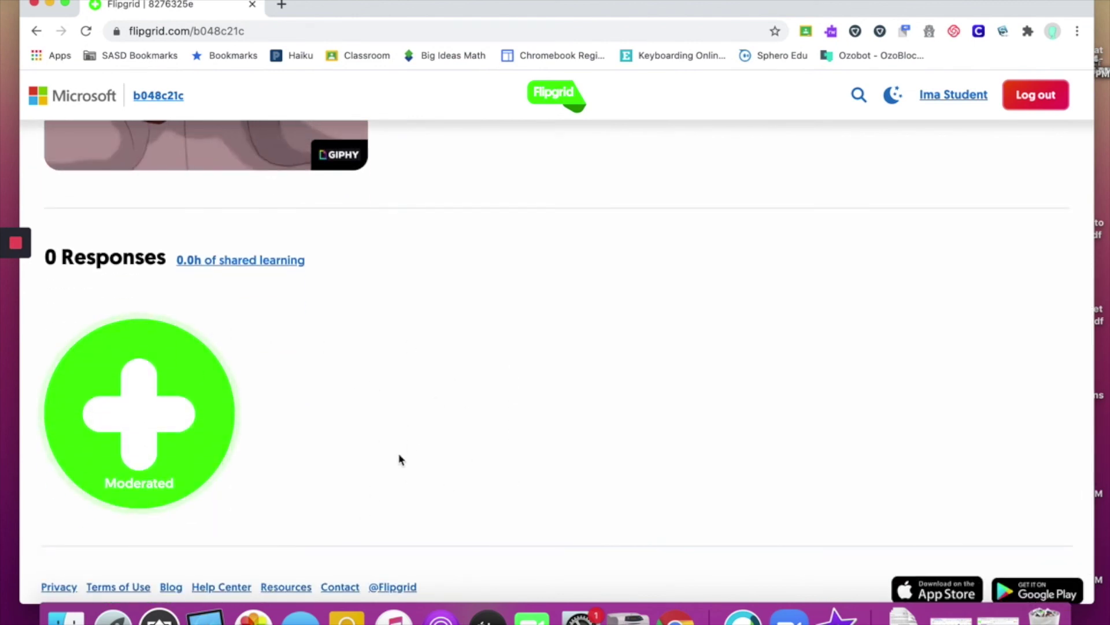
{"action": "scroll", "coordinate": [366, 433], "scroll_direction": "up", "scroll_amount": 3}
{"action": "scroll", "coordinate": [366, 432], "scroll_direction": "up", "scroll_amount": 7}
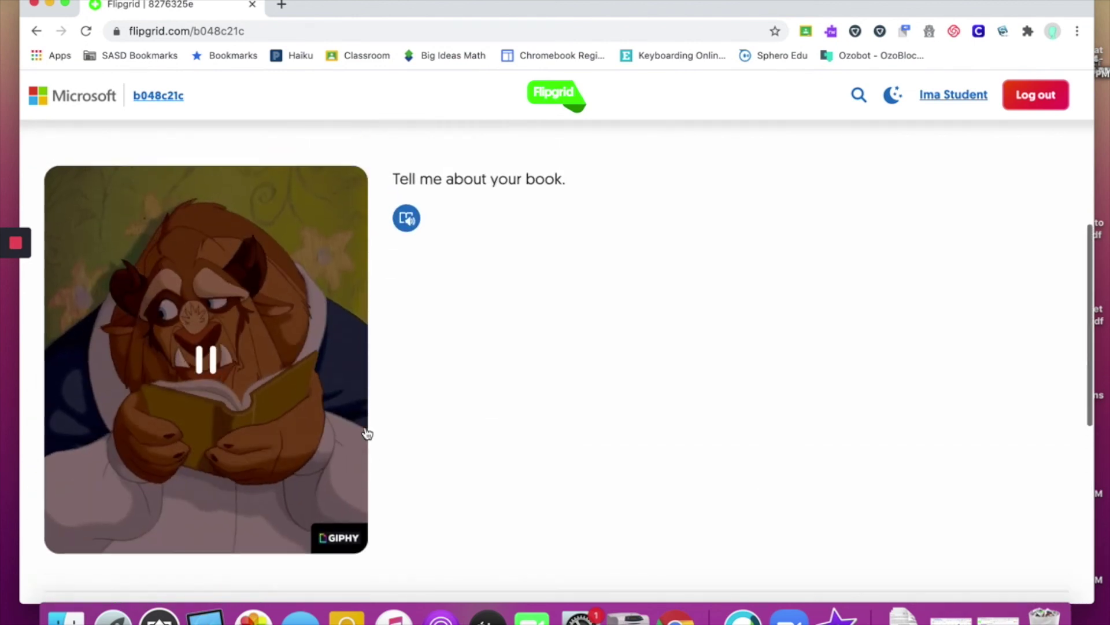
{"action": "scroll", "coordinate": [366, 433], "scroll_direction": "down", "scroll_amount": 1}
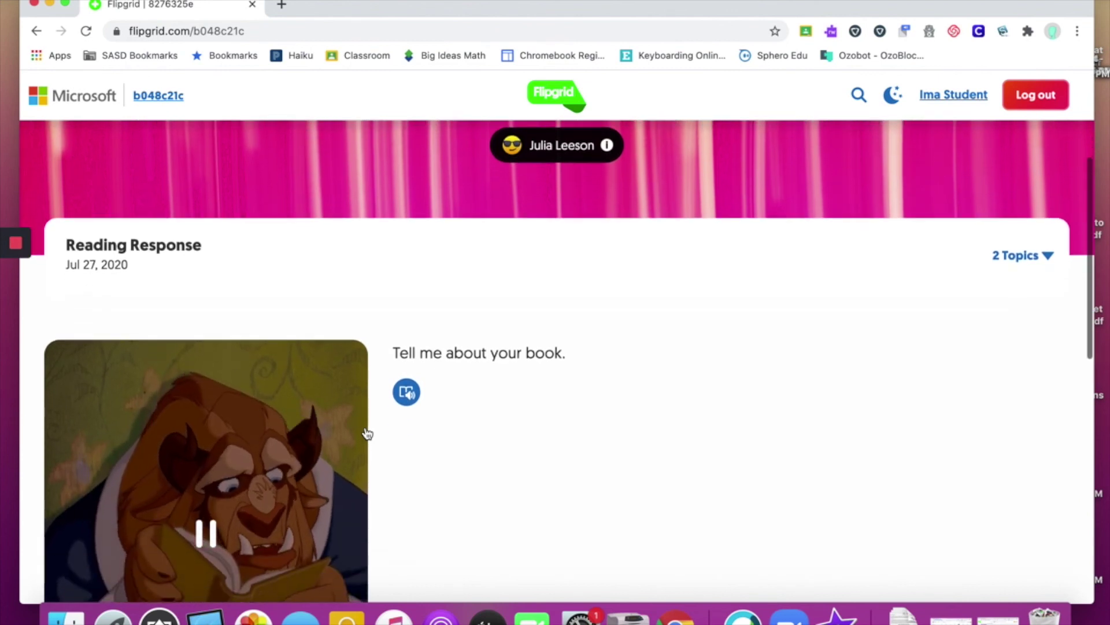
{"action": "scroll", "coordinate": [512, 413], "scroll_direction": "down", "scroll_amount": 9}
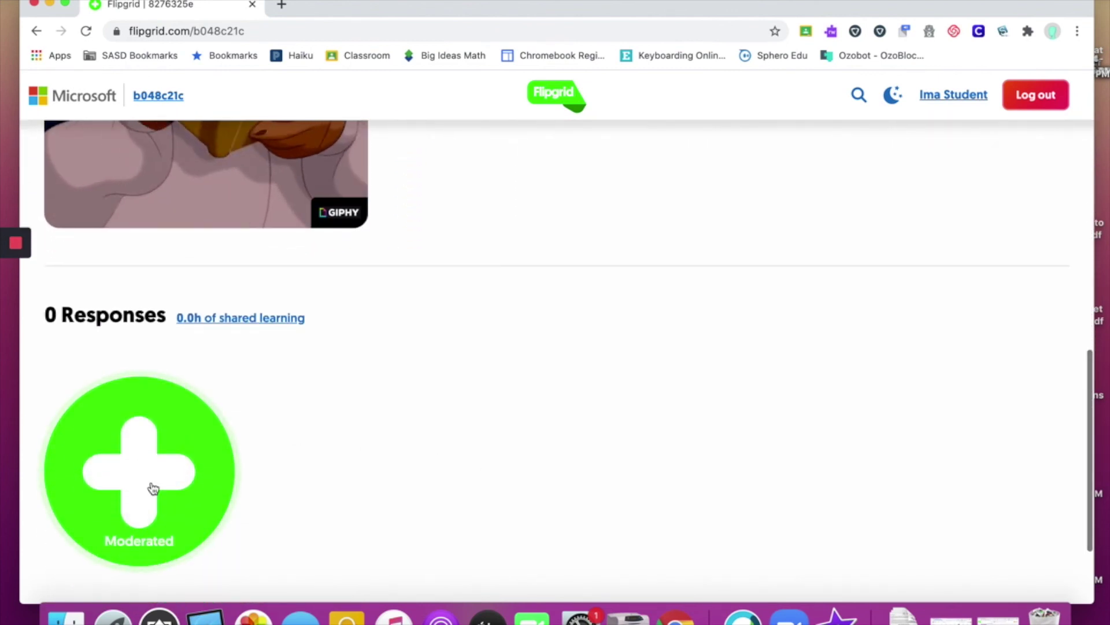
{"action": "scroll", "coordinate": [644, 439], "scroll_direction": "up", "scroll_amount": 10}
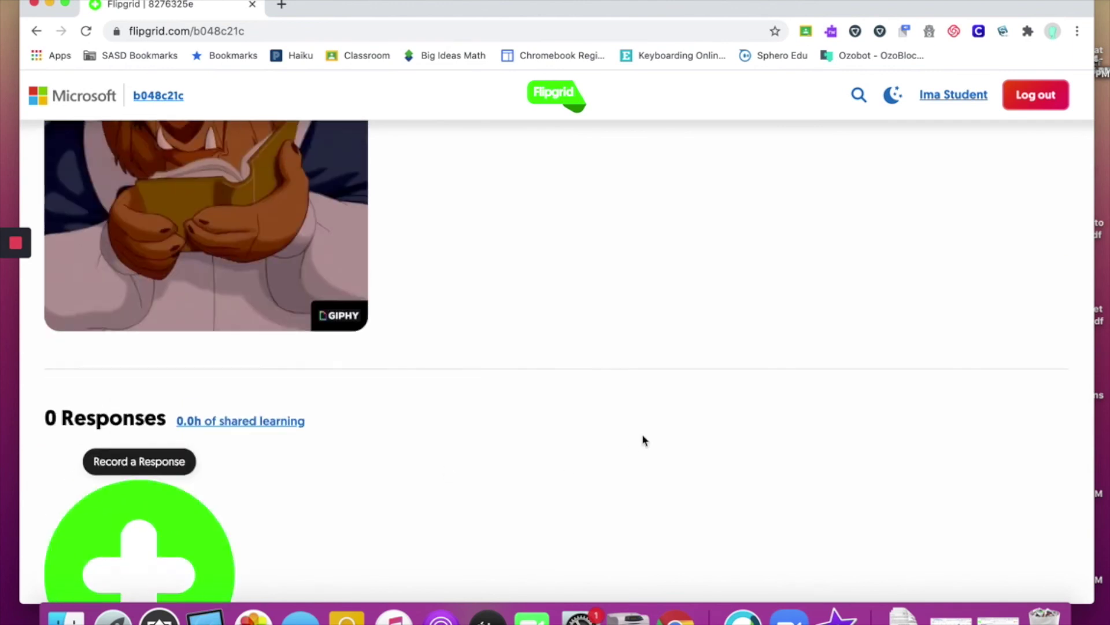
{"action": "scroll", "coordinate": [652, 497], "scroll_direction": "down", "scroll_amount": 2}
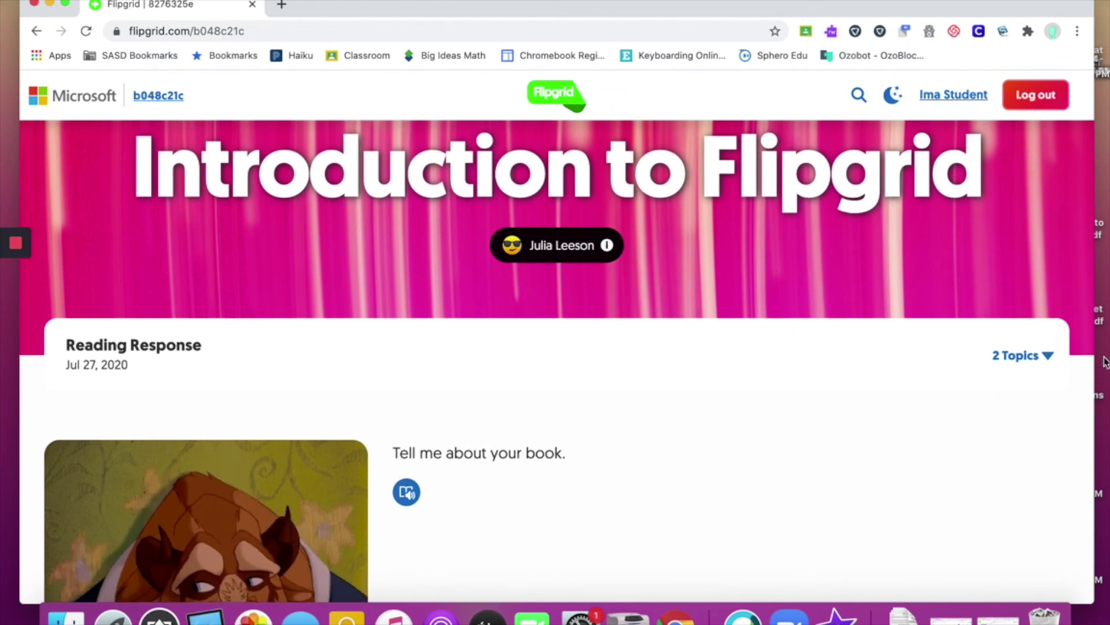
{"action": "left_click", "coordinate": [1048, 358]}
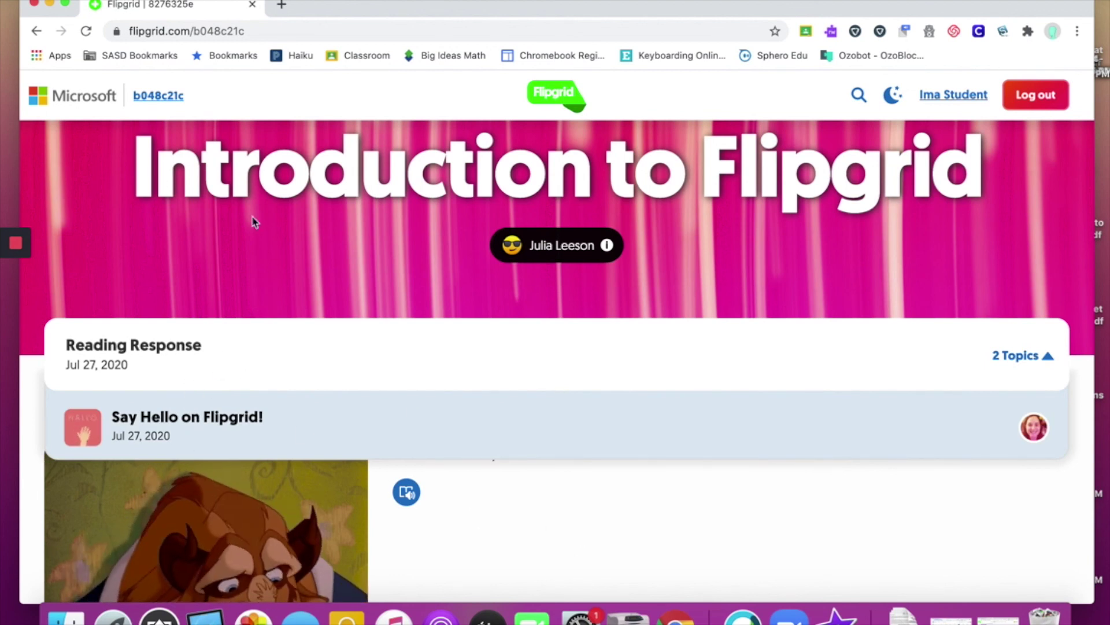
{"action": "scroll", "coordinate": [576, 517], "scroll_direction": "down", "scroll_amount": 2}
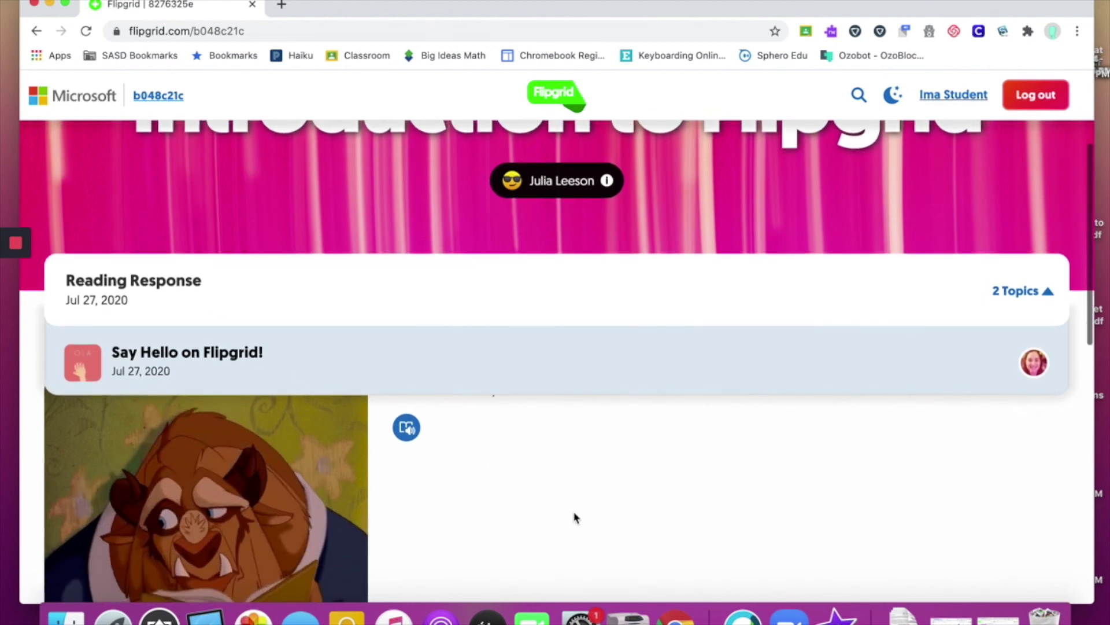